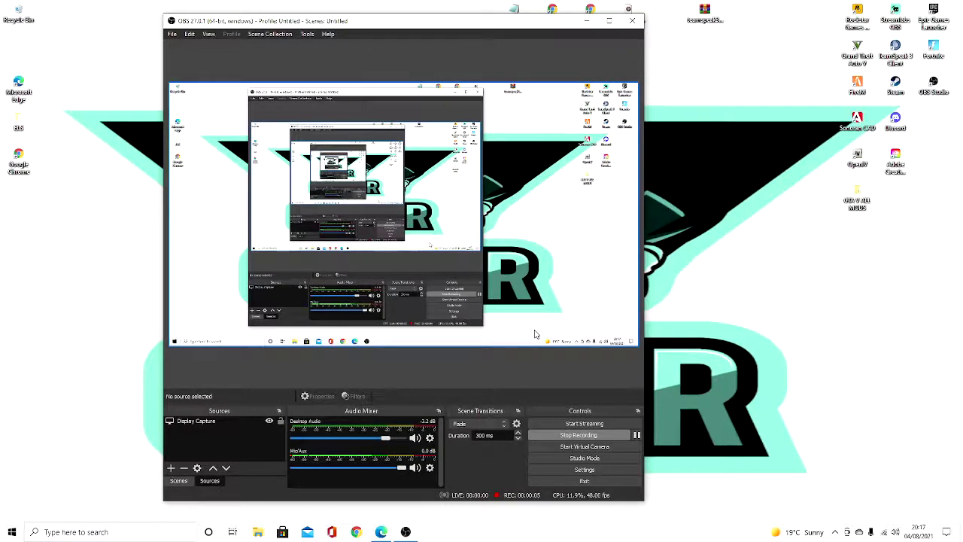
Minimise the recording software, switch to Microsoft Edge showing the LSPDFR download page, and close the floating video ad
click(587, 21)
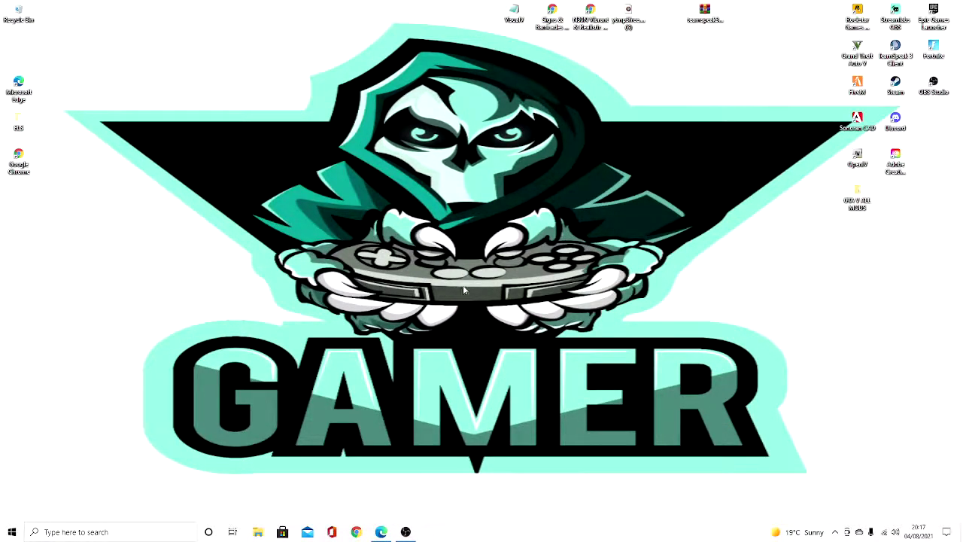
mouse_move(405, 532)
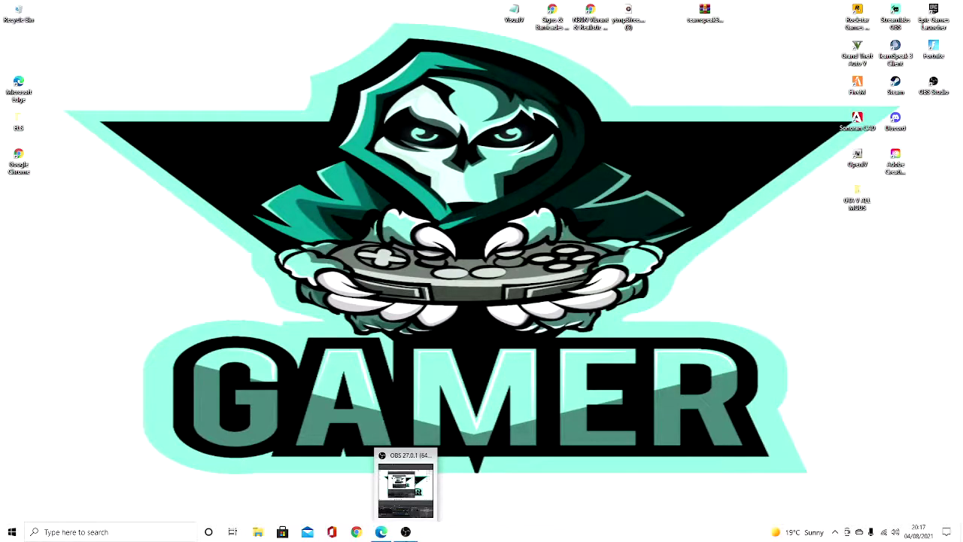
click(381, 532)
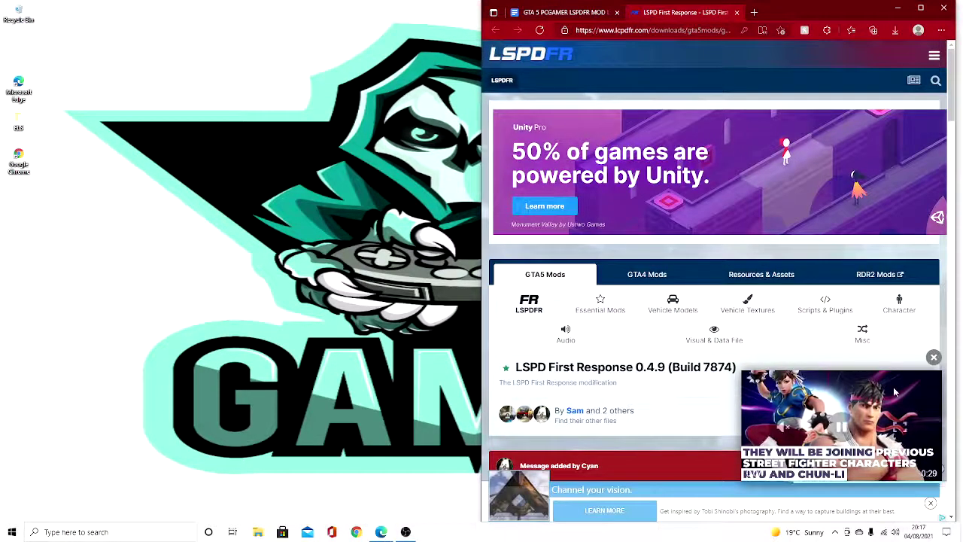
click(935, 356)
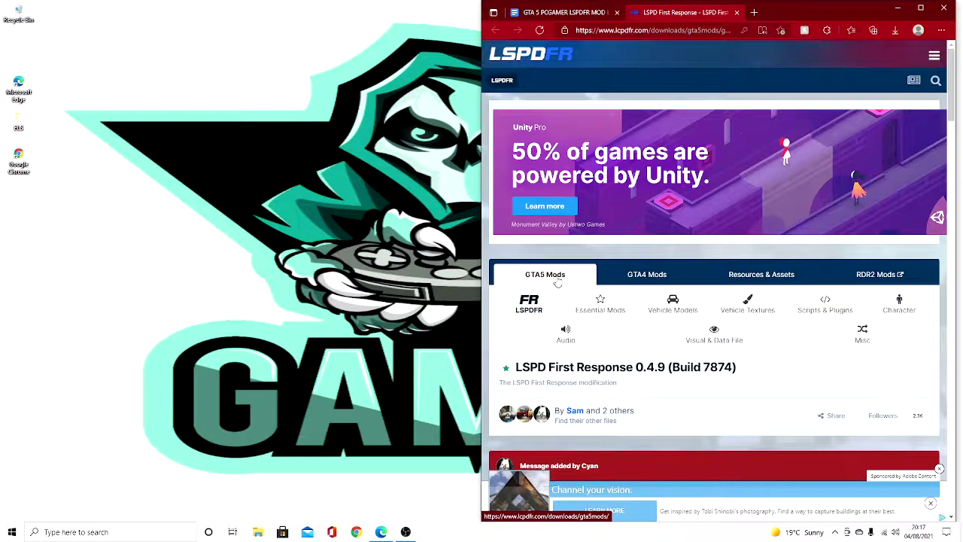
Look through the LSPD First Response 0.4.9 page, including its description, version notes and list of included files
scroll(581, 313, down, 1)
scroll(581, 313, down, 2)
scroll(653, 256, down, 10)
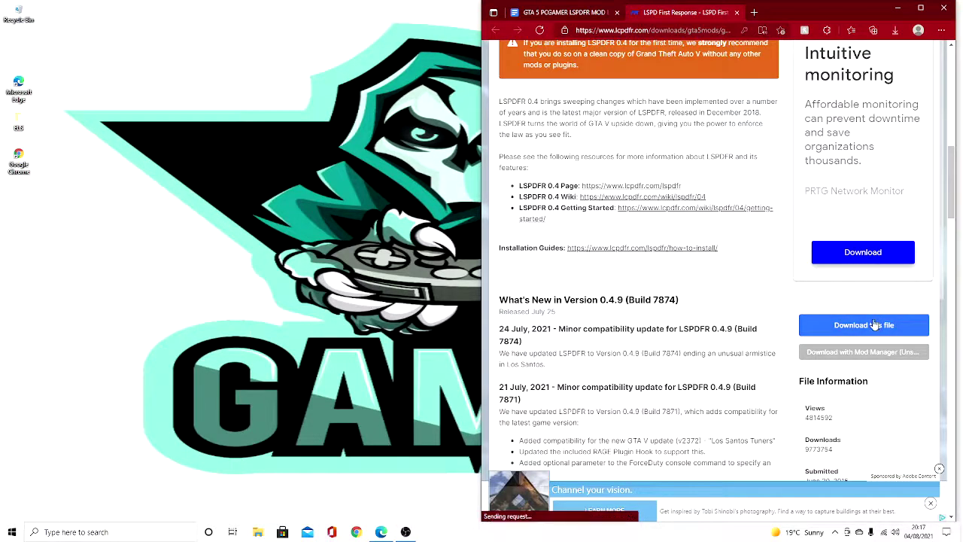
scroll(628, 198, down, 5)
scroll(628, 198, down, 15)
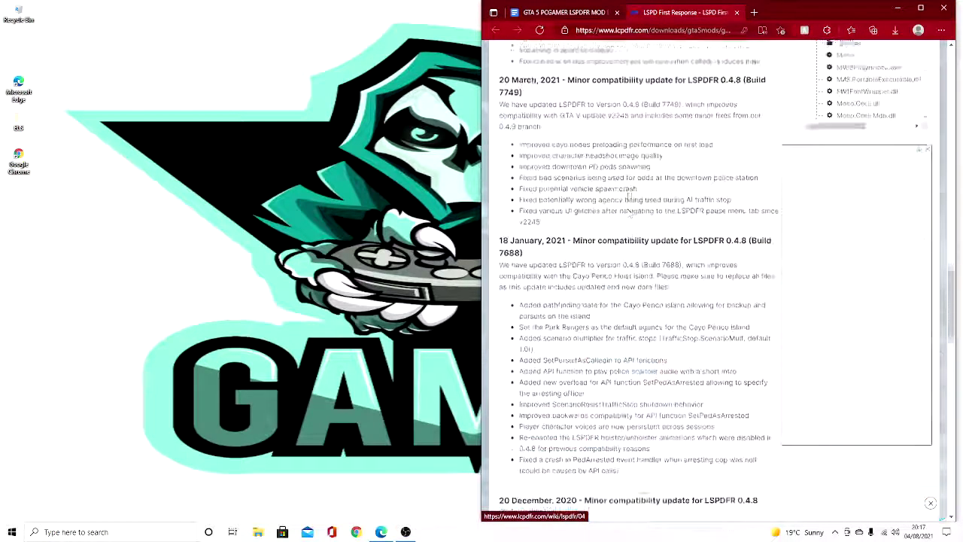
scroll(628, 197, down, 3)
scroll(640, 211, up, 10)
scroll(647, 225, up, 15)
scroll(884, 336, down, 5)
scroll(884, 335, down, 10)
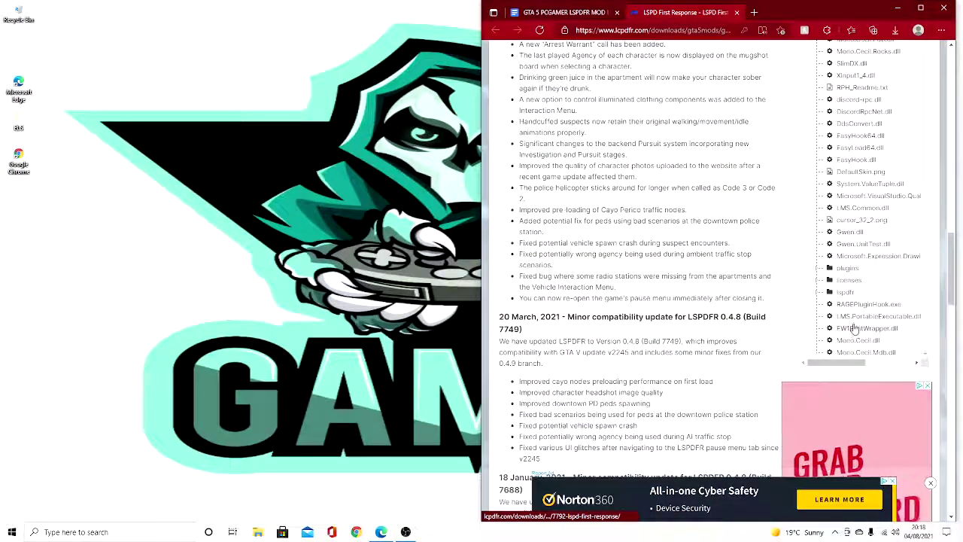
Agree to the LSPD First Response download terms and download lspdfr_049_7874_setup.exe
scroll(846, 172, up, 10)
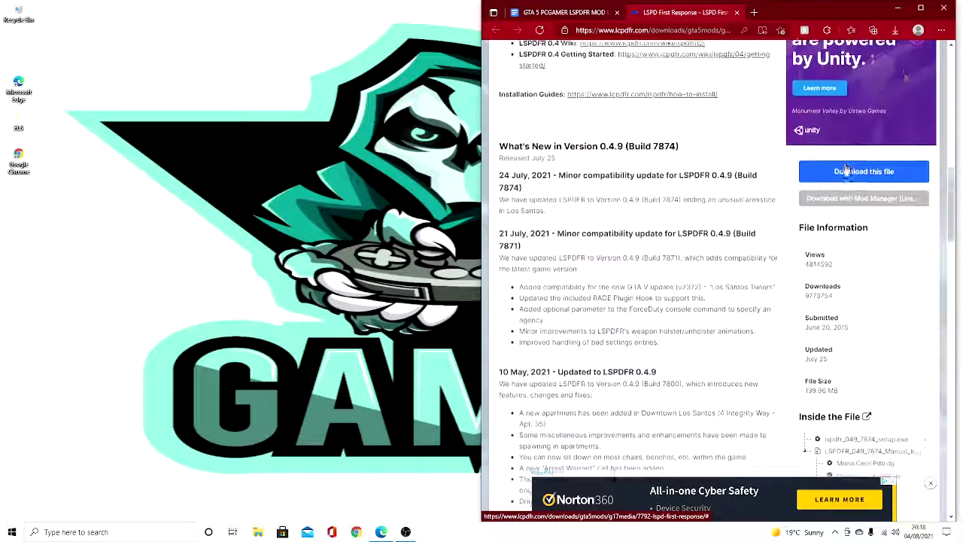
click(849, 181)
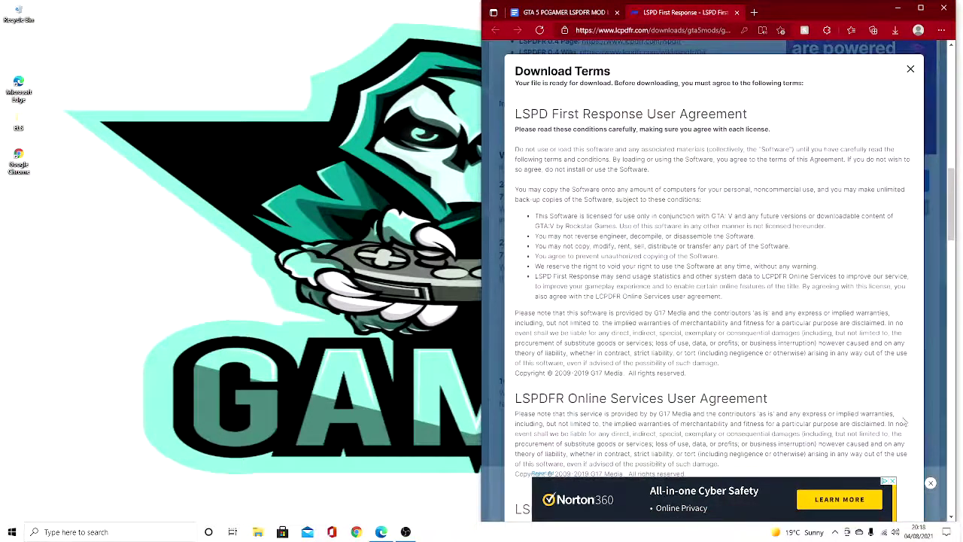
click(891, 481)
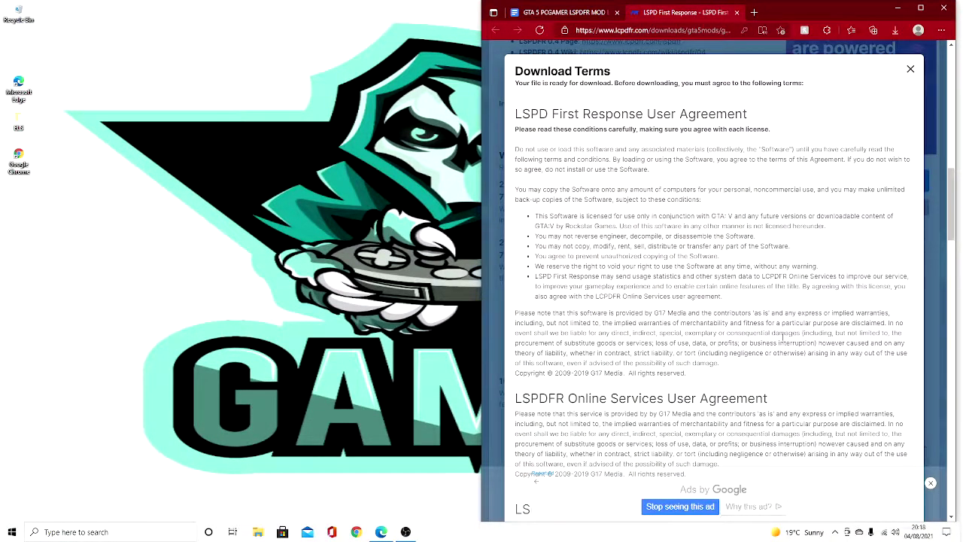
scroll(788, 343, down, 15)
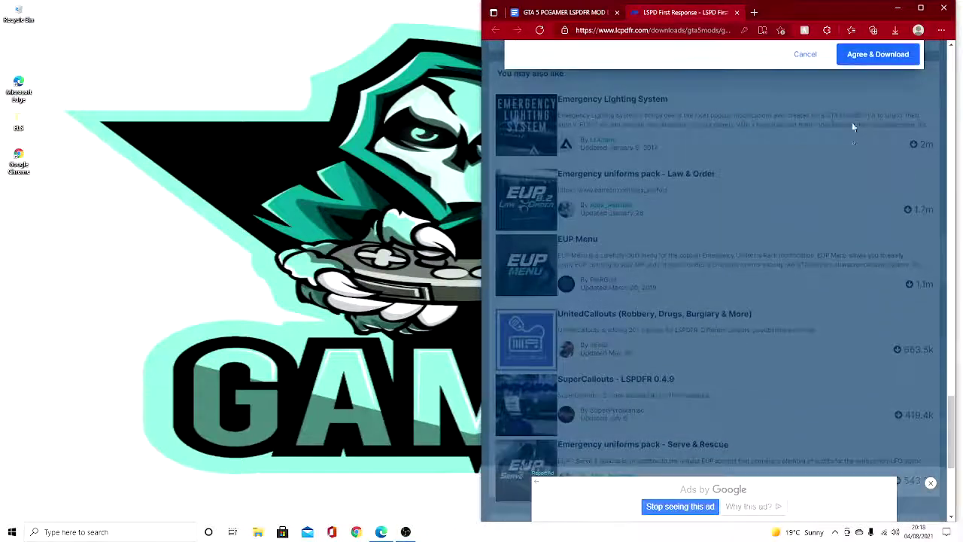
scroll(853, 138, up, 2)
click(880, 200)
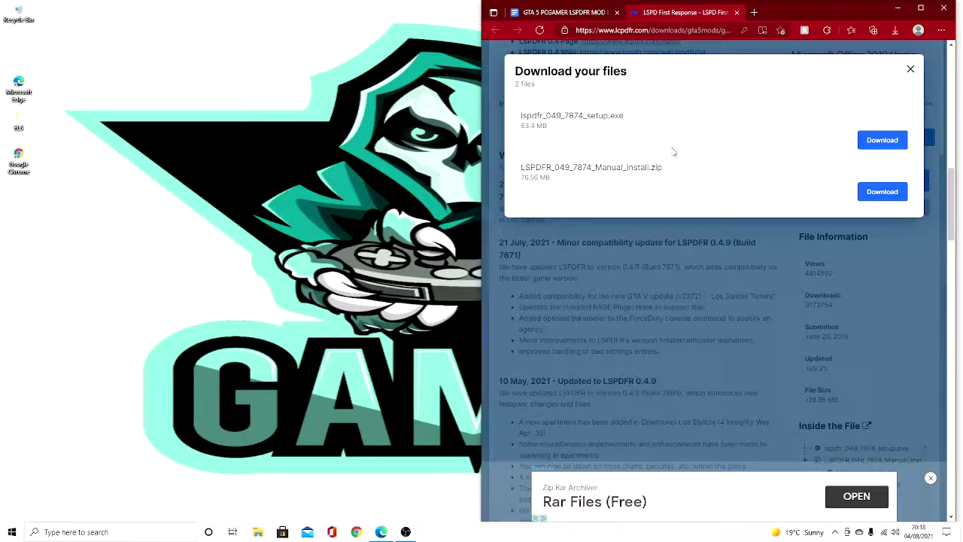
click(873, 140)
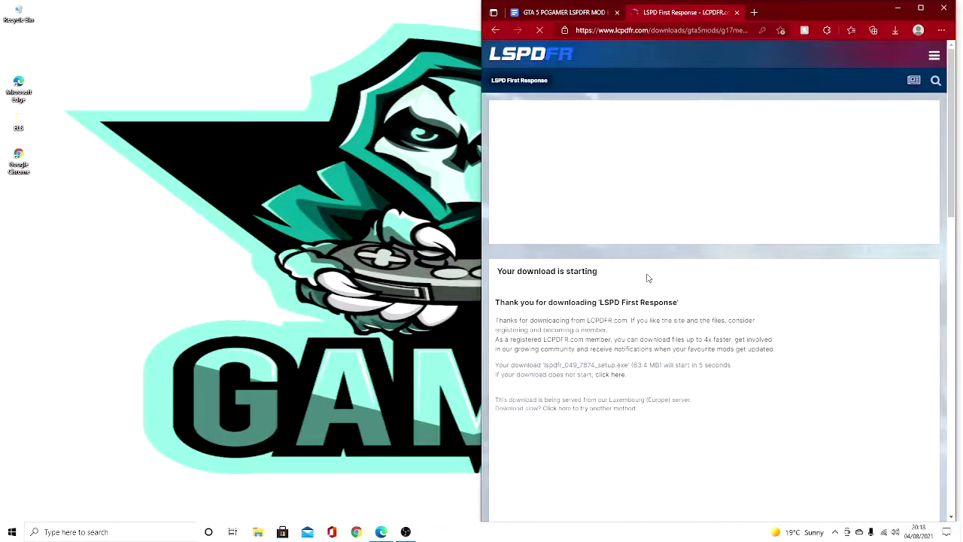
Keep the blocked LSPDFR setup download despite the browser's security warning
click(900, 33)
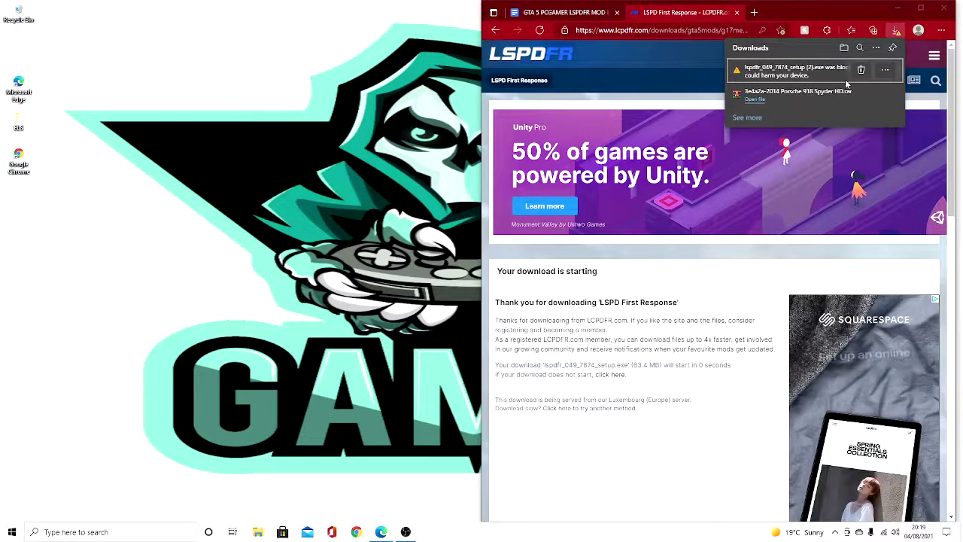
click(888, 75)
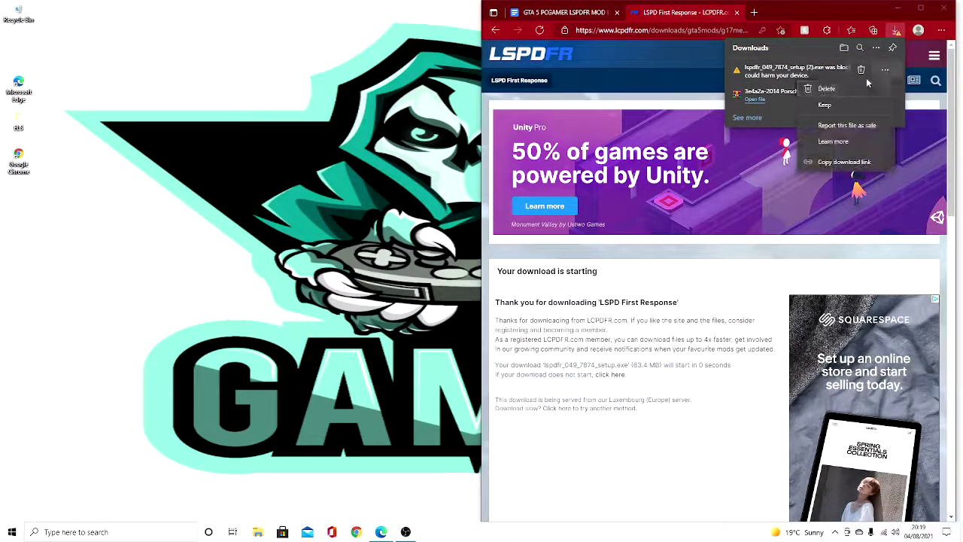
click(835, 102)
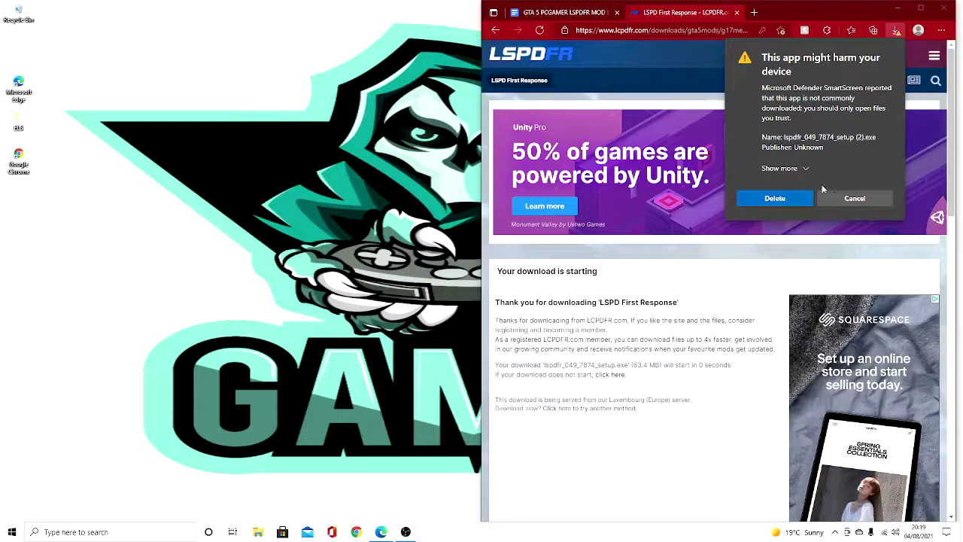
click(803, 168)
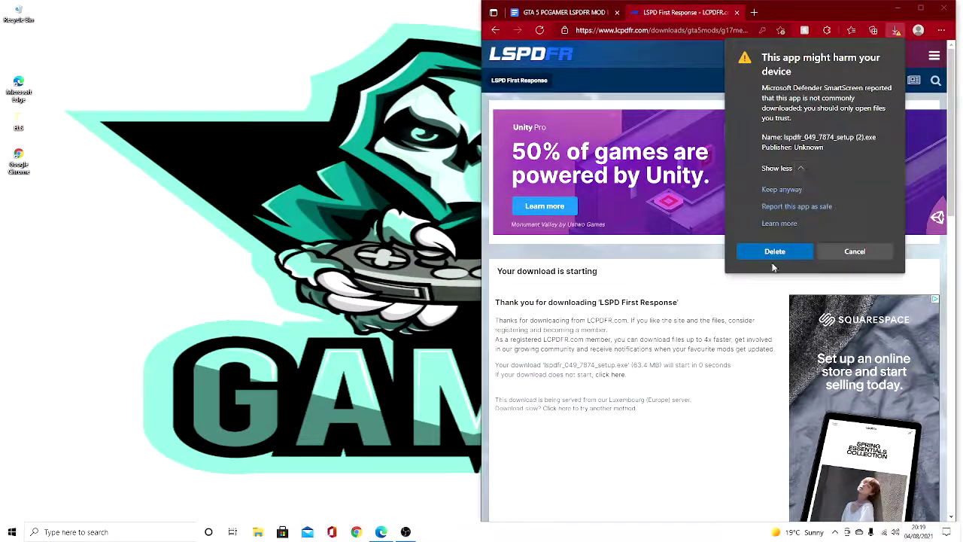
click(787, 189)
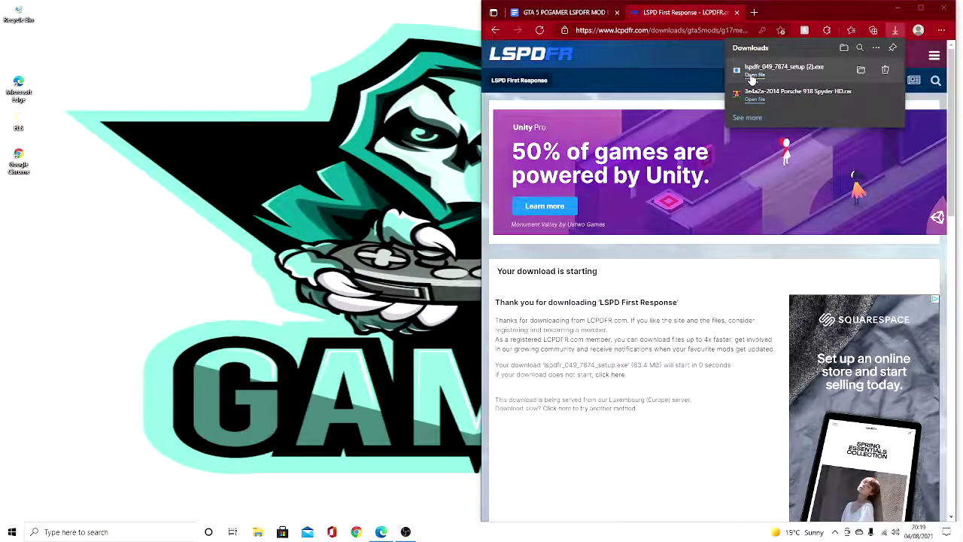
Run the downloaded LSPDFR setup file anyway despite the SmartScreen block, and return the browser to the mod's page
click(805, 69)
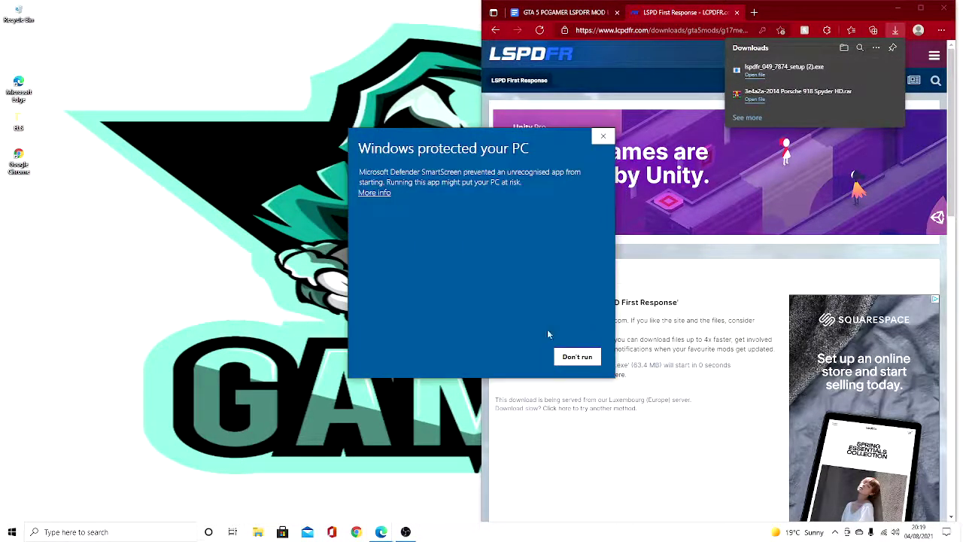
click(377, 194)
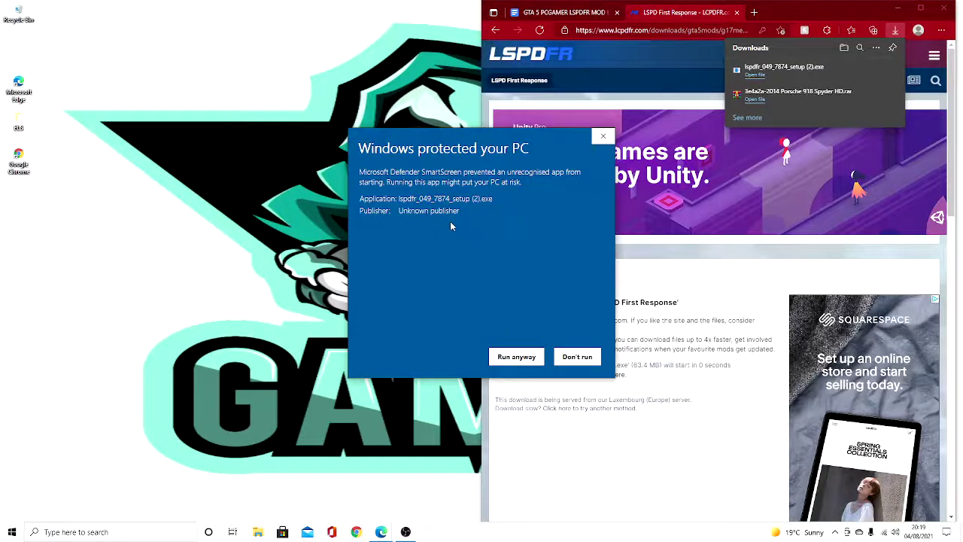
click(522, 359)
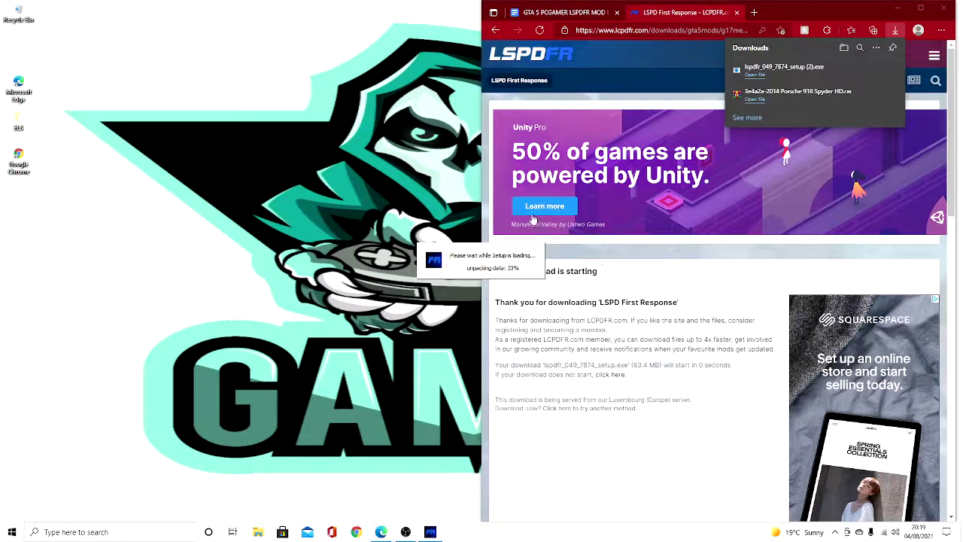
click(496, 31)
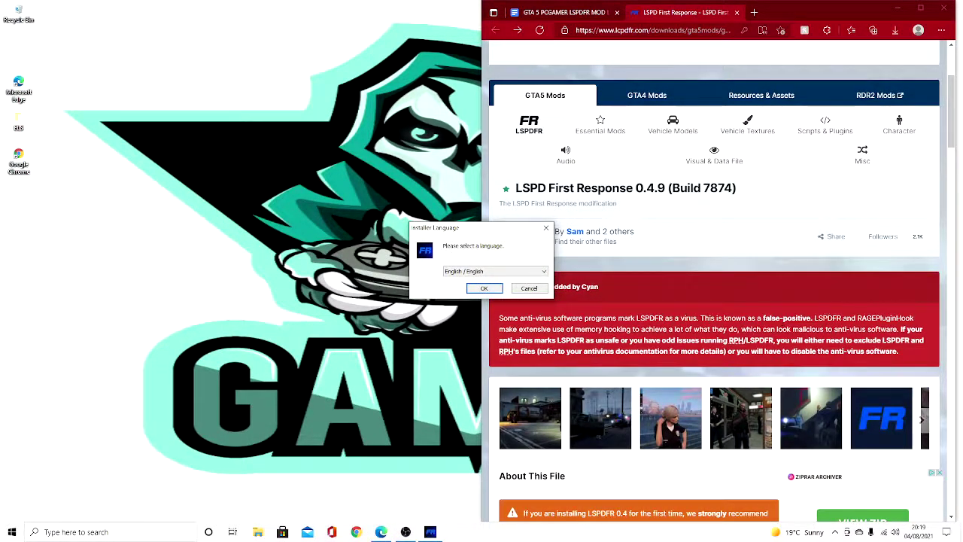
scroll(574, 360, down, 2)
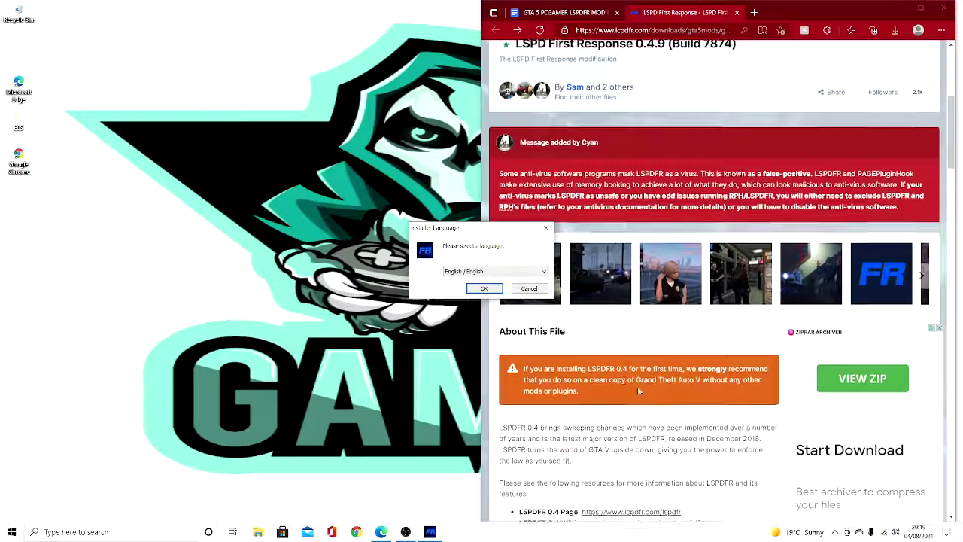
Install LSPD First Response in English with the default components into the Steam Grand Theft Auto V folder, accepting the license agreement
click(484, 288)
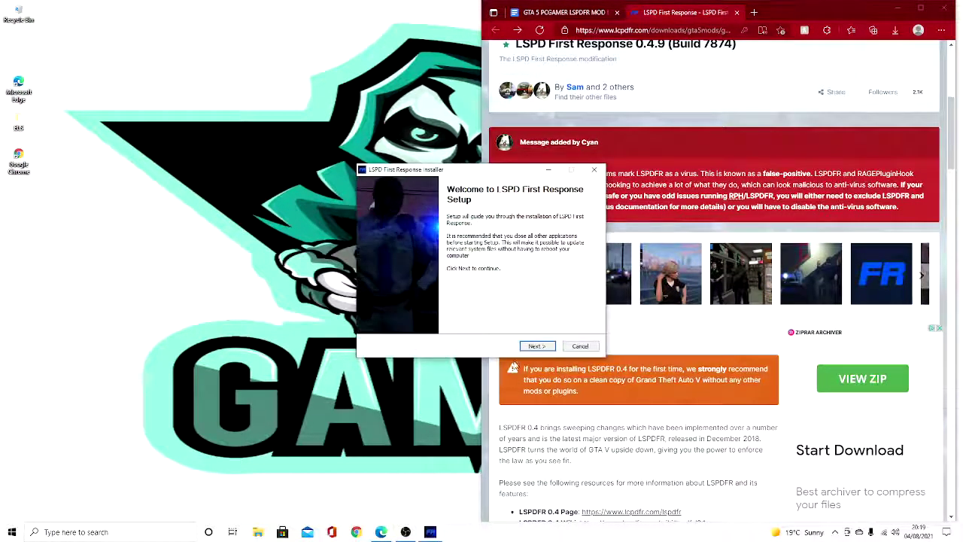
click(523, 347)
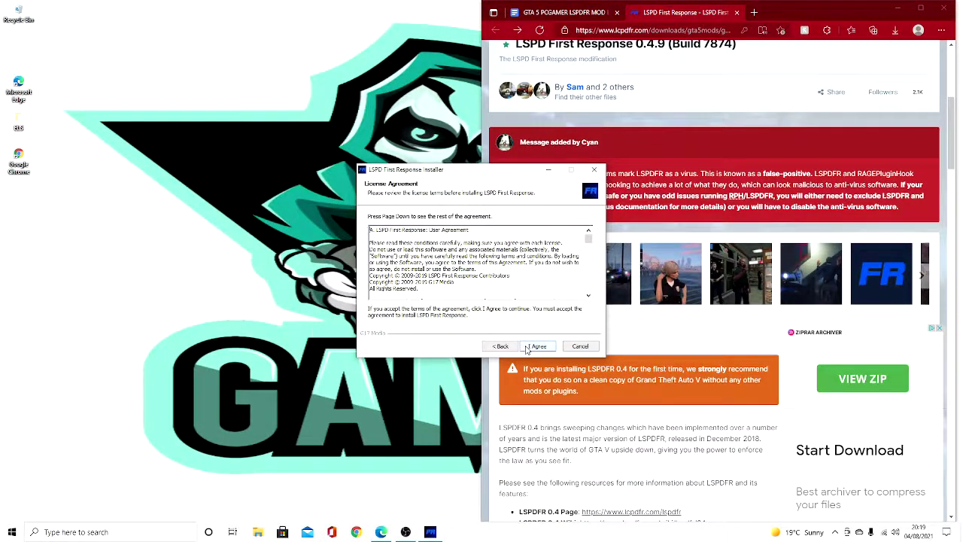
click(527, 348)
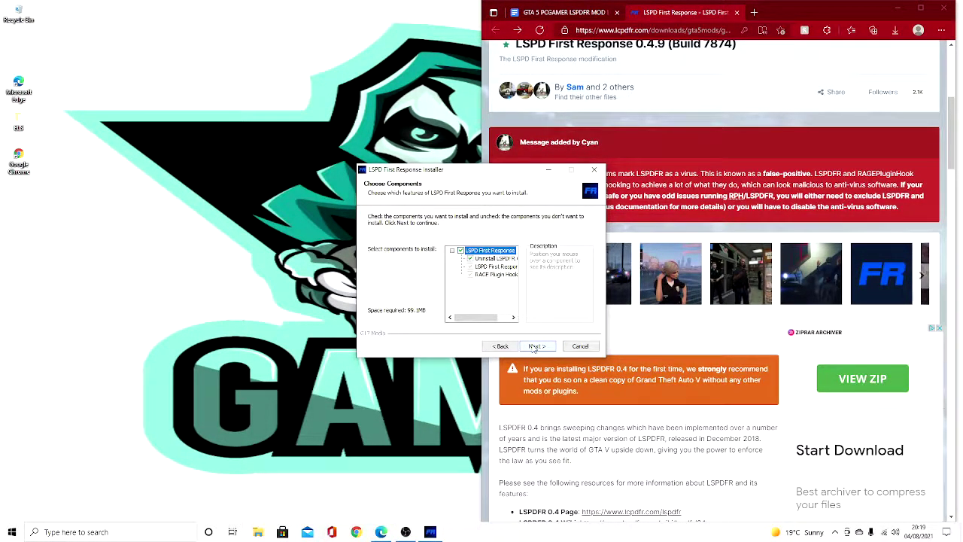
click(533, 347)
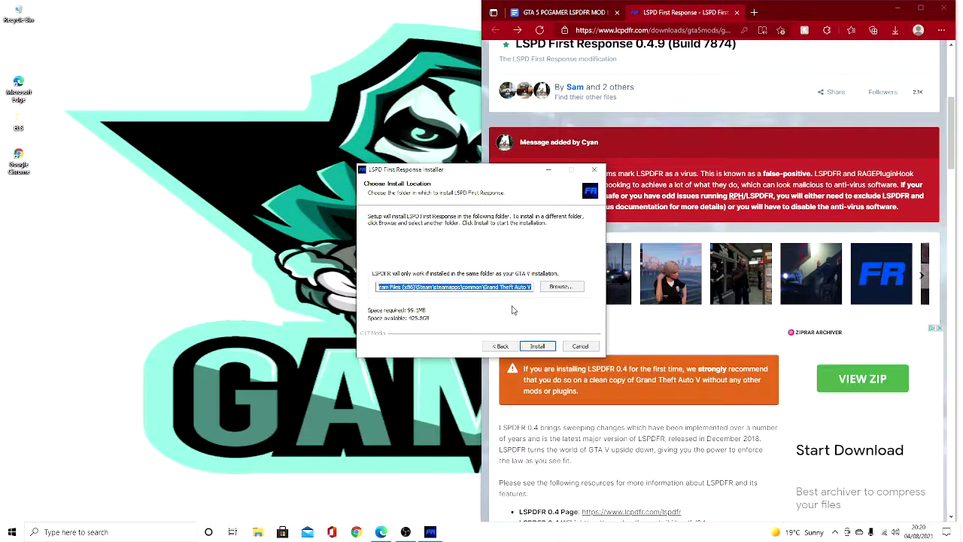
click(536, 347)
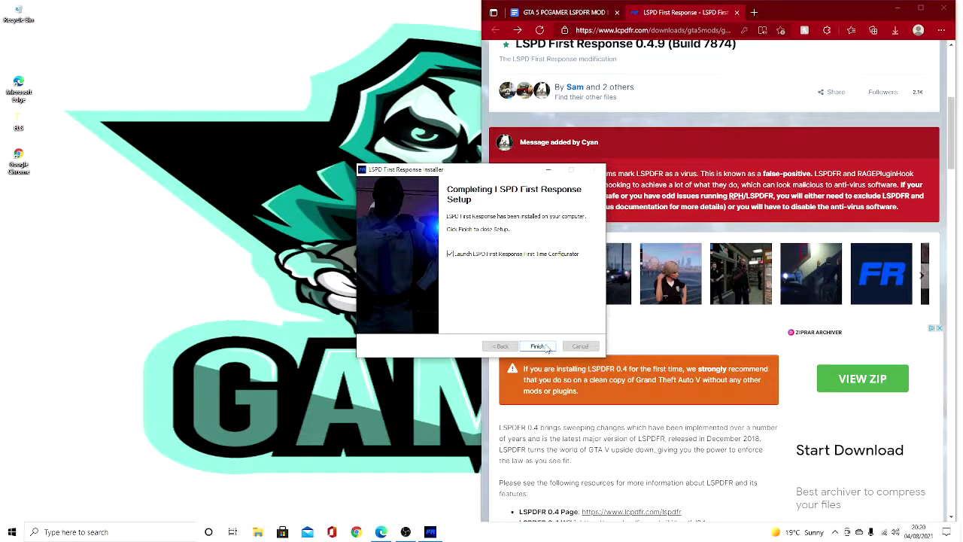
Finish setup with the First Time Configurator launching, and accept the RAGE Plugin Hook license
click(547, 350)
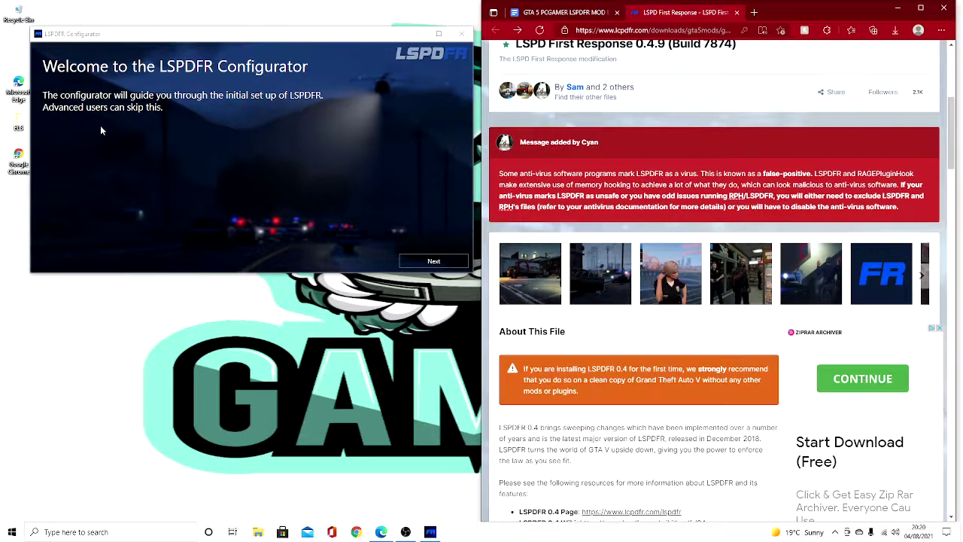
click(441, 262)
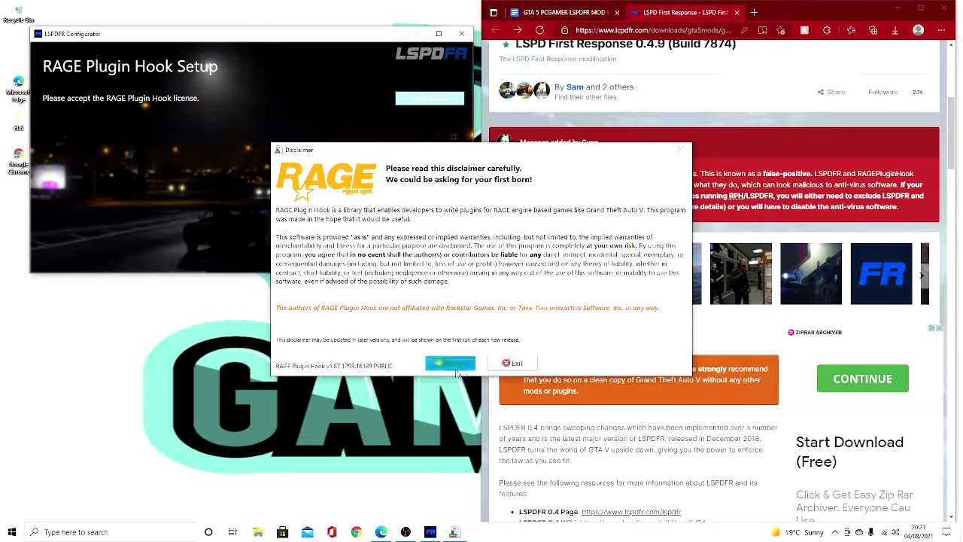
click(460, 366)
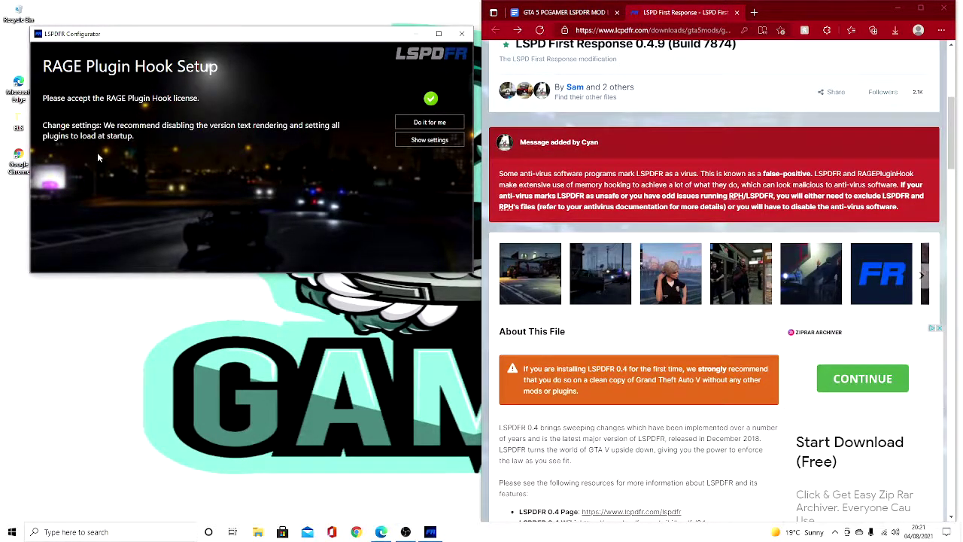
Set RAGE Plugin Hook to load selected plugins on startup, with LSPD First Response enabled
click(432, 144)
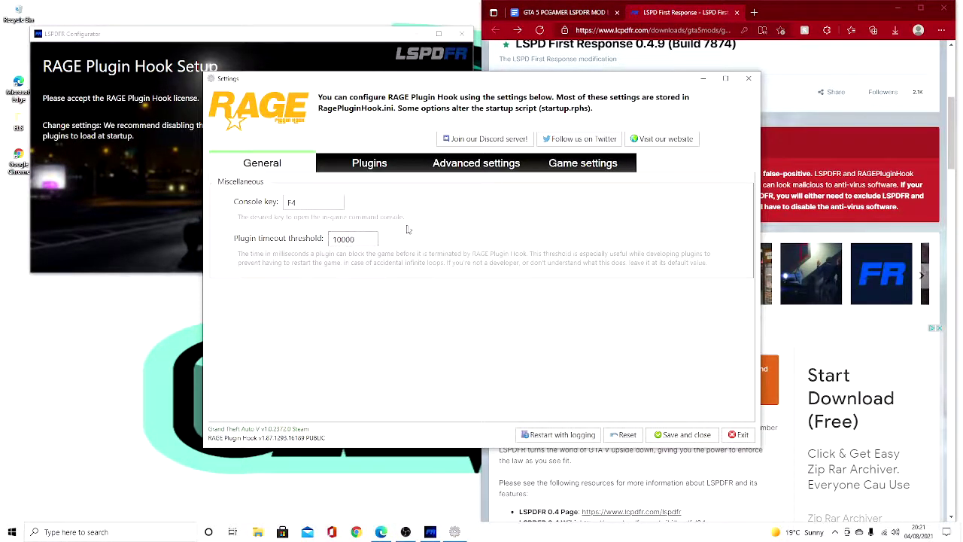
click(304, 202)
click(430, 223)
click(364, 168)
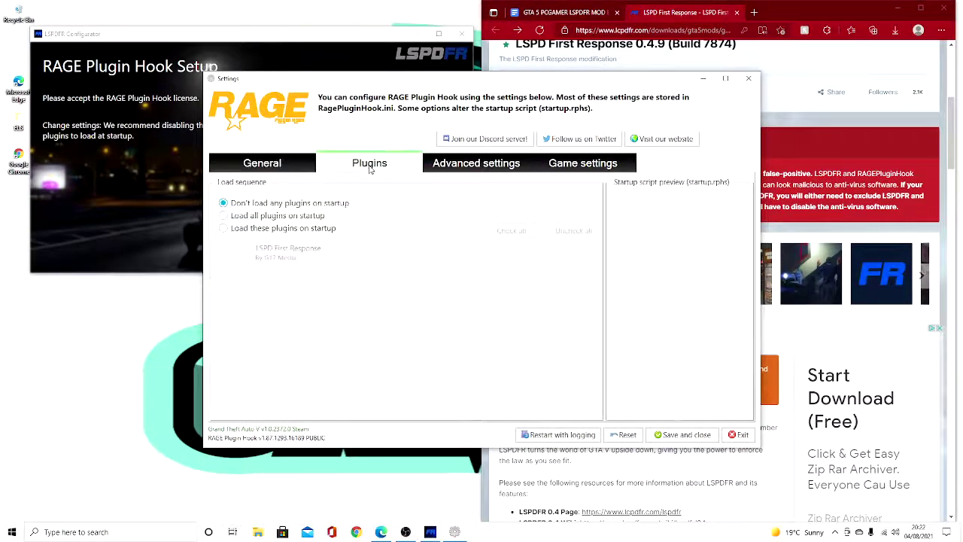
click(286, 228)
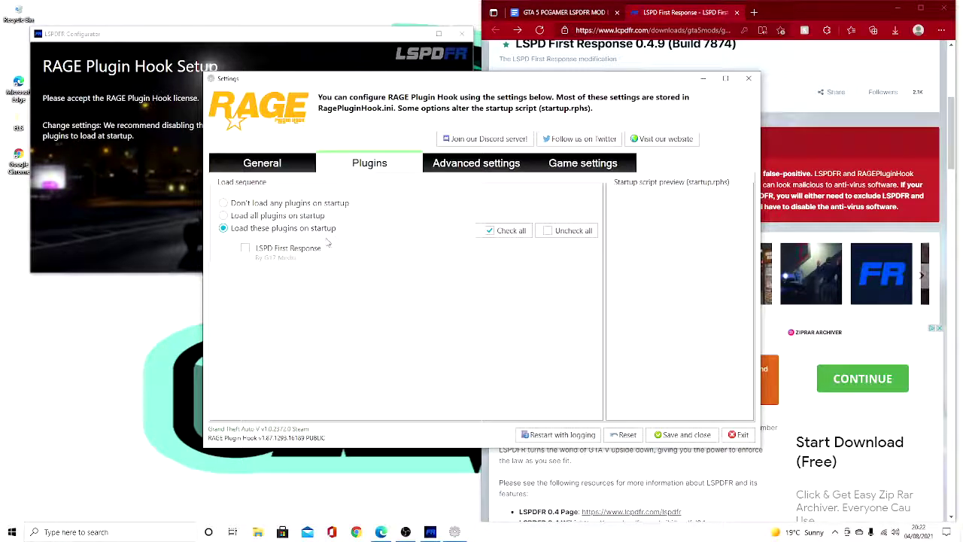
click(249, 249)
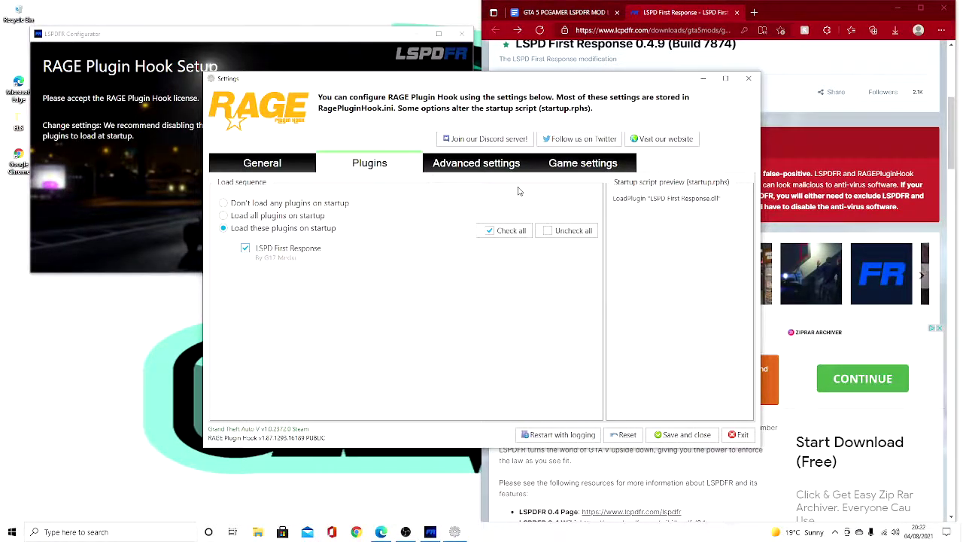
Review the advanced command line and development options and the game settings of RAGE Plugin Hook
click(489, 164)
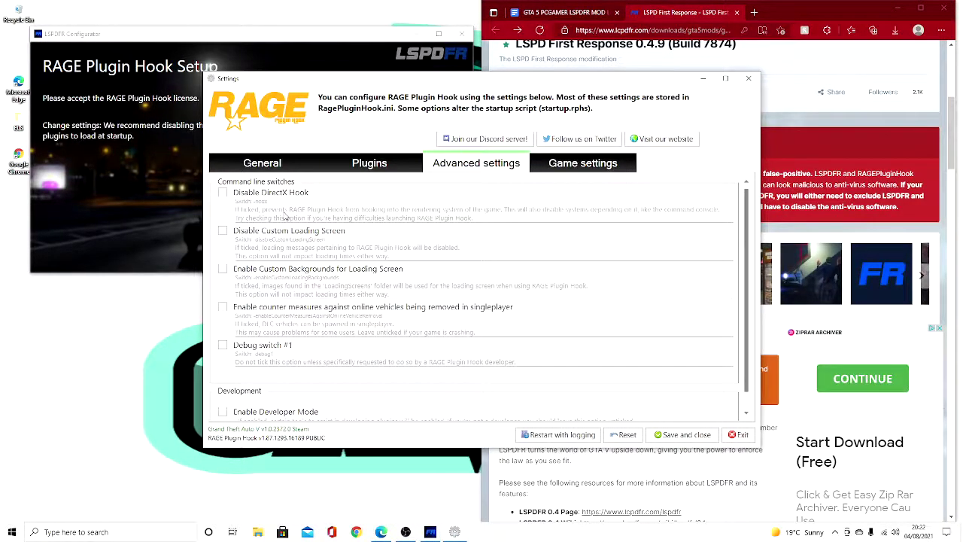
scroll(265, 231, down, 1)
scroll(272, 283, up, 1)
scroll(297, 200, down, 1)
scroll(312, 219, up, 1)
scroll(324, 248, down, 1)
scroll(285, 360, up, 1)
click(579, 166)
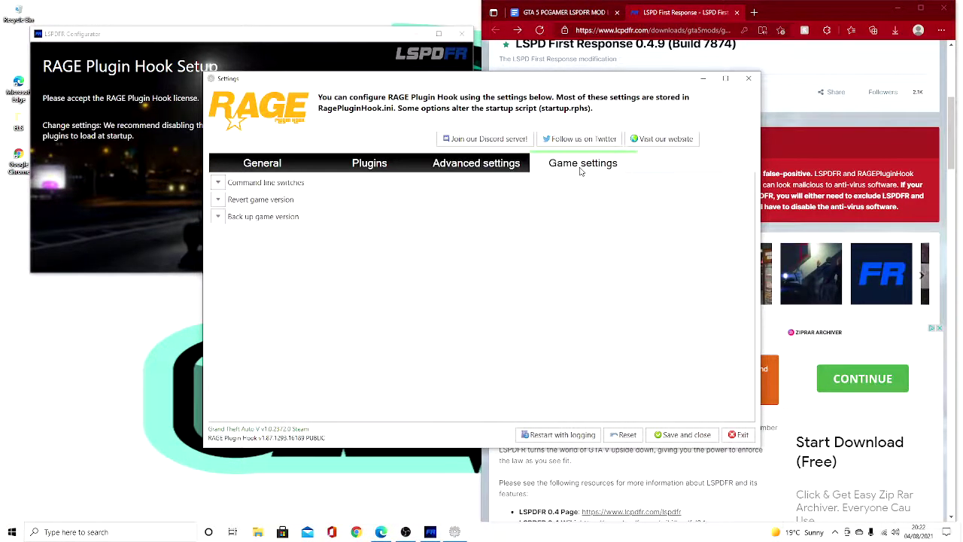
Save and close the RAGE Plugin Hook settings, acknowledge the notice about reopening them, and reposition the LSPDFR Configurator window
click(668, 437)
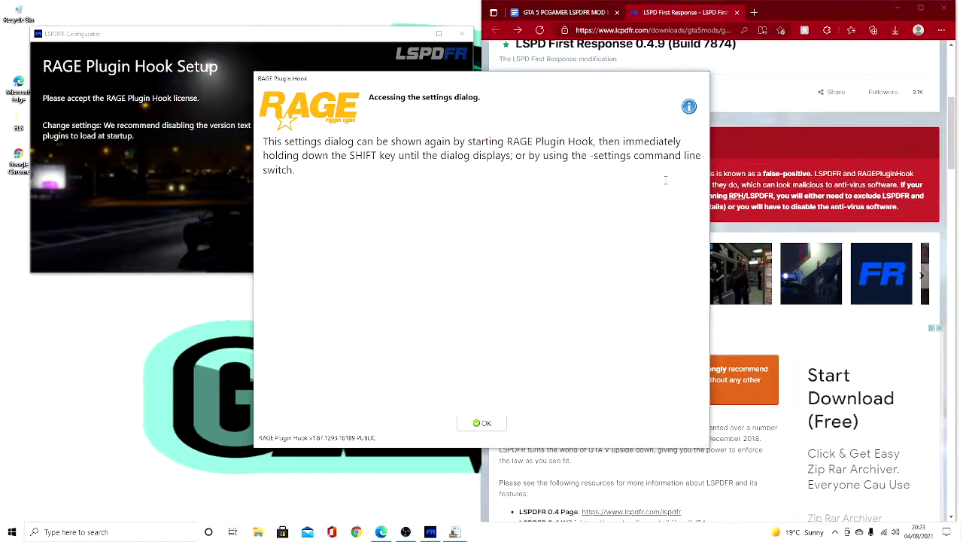
click(464, 426)
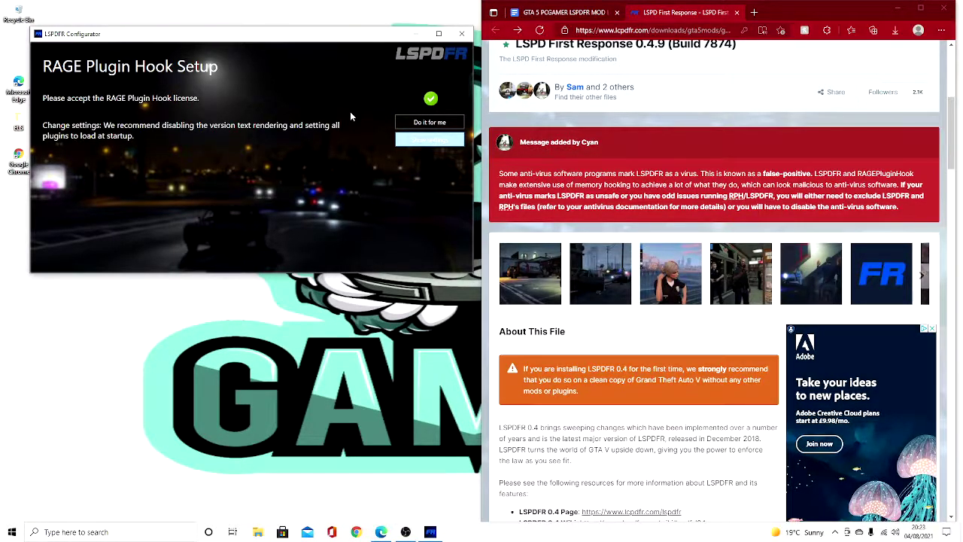
mouse_move(432, 534)
click(427, 512)
drag(185, 46, 167, 33)
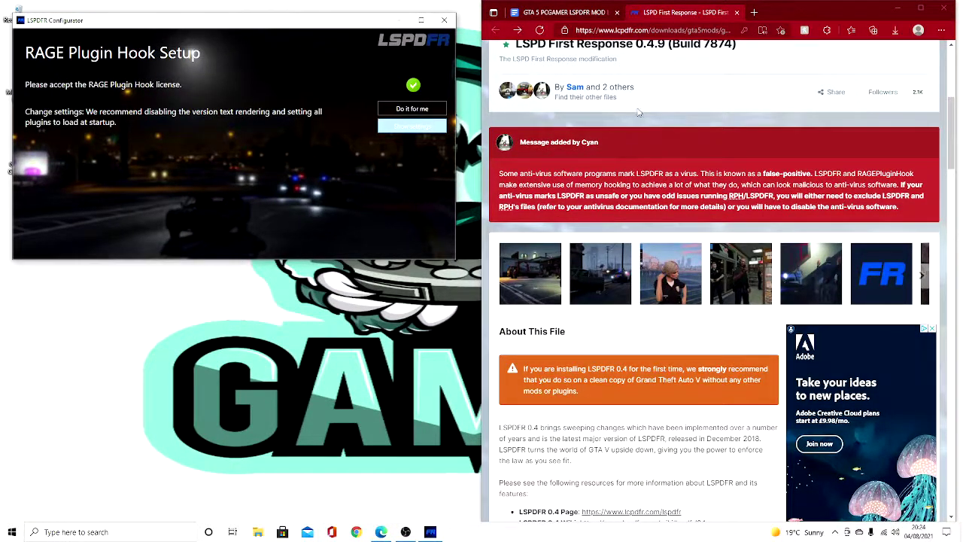
Look through the profile of one of the LSPD First Response co-authors in the browser and return to the mod's page
scroll(639, 113, up, 4)
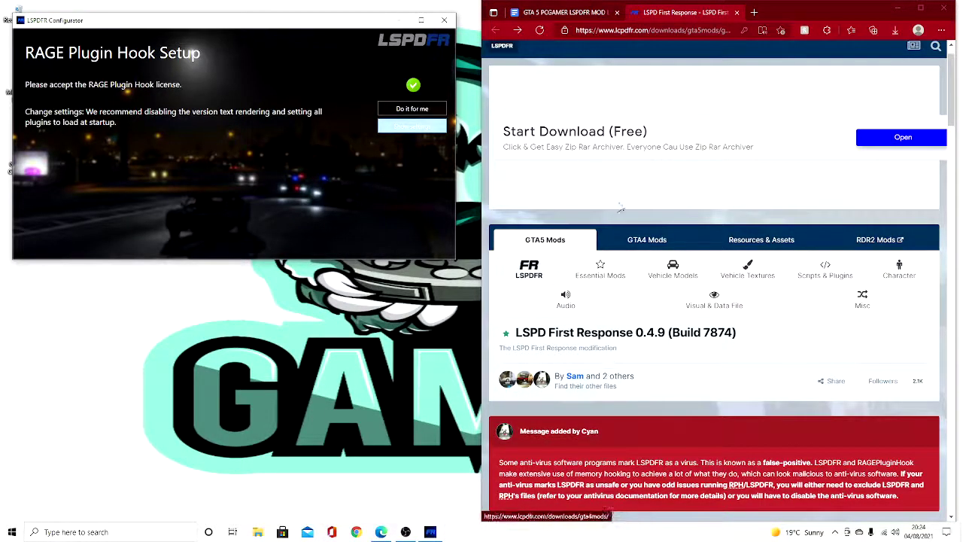
click(540, 376)
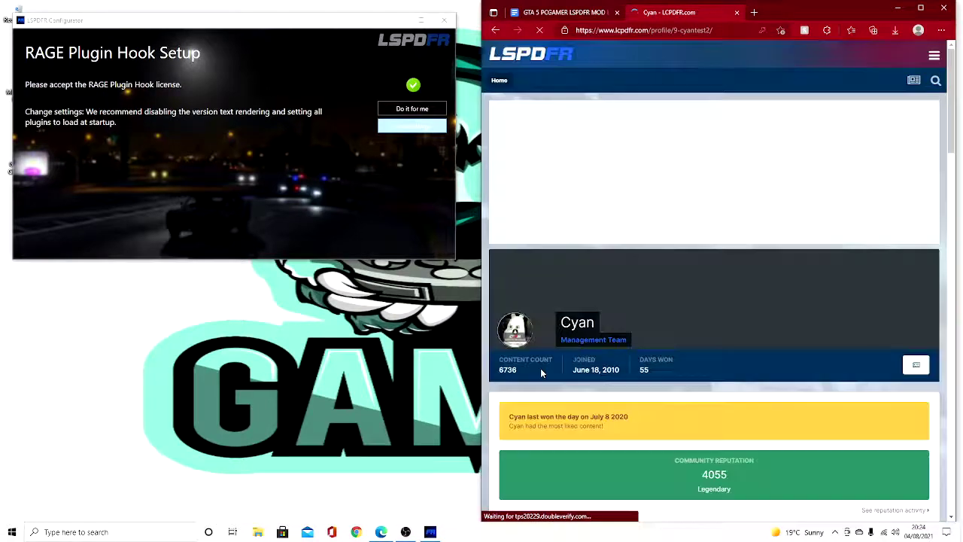
scroll(543, 353, down, 4)
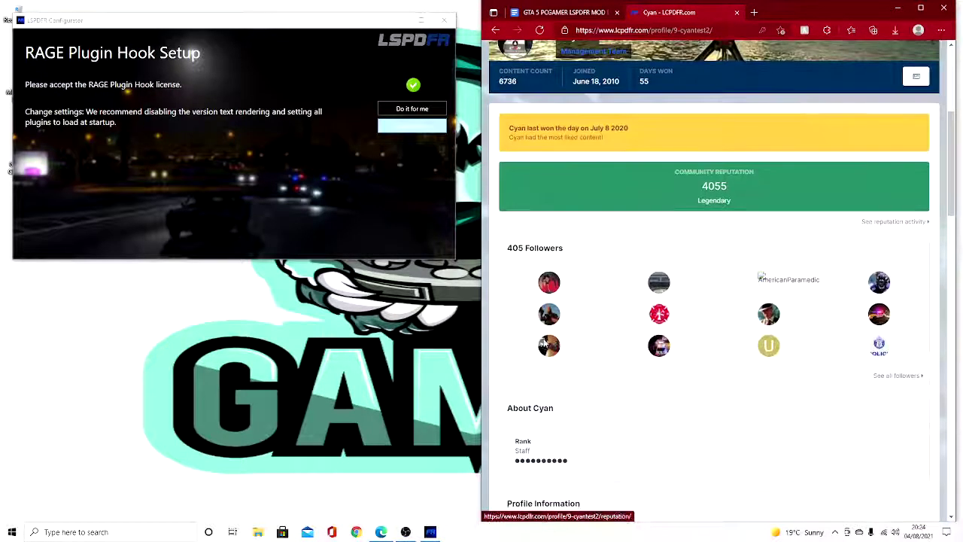
scroll(553, 277, up, 4)
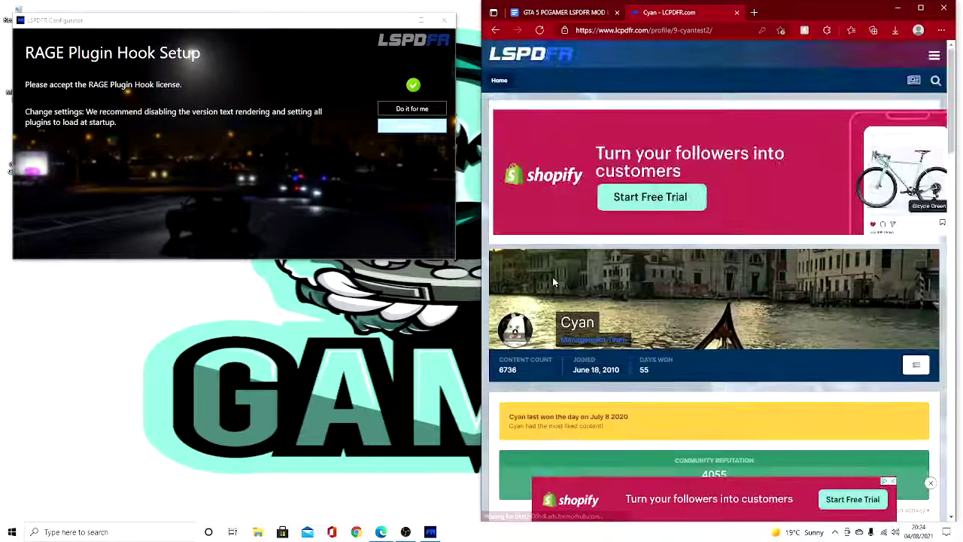
scroll(531, 256, down, 1)
scroll(531, 256, down, 2)
scroll(519, 151, up, 3)
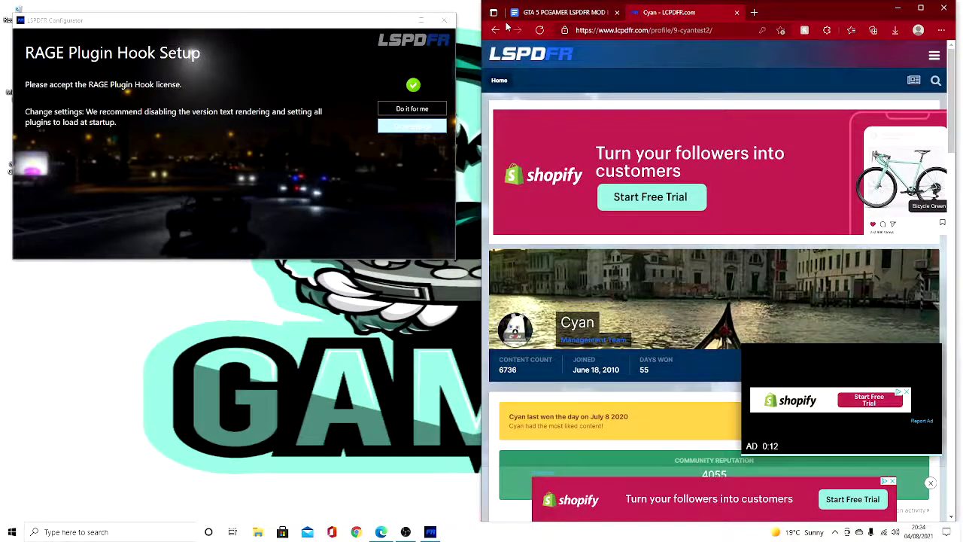
click(498, 30)
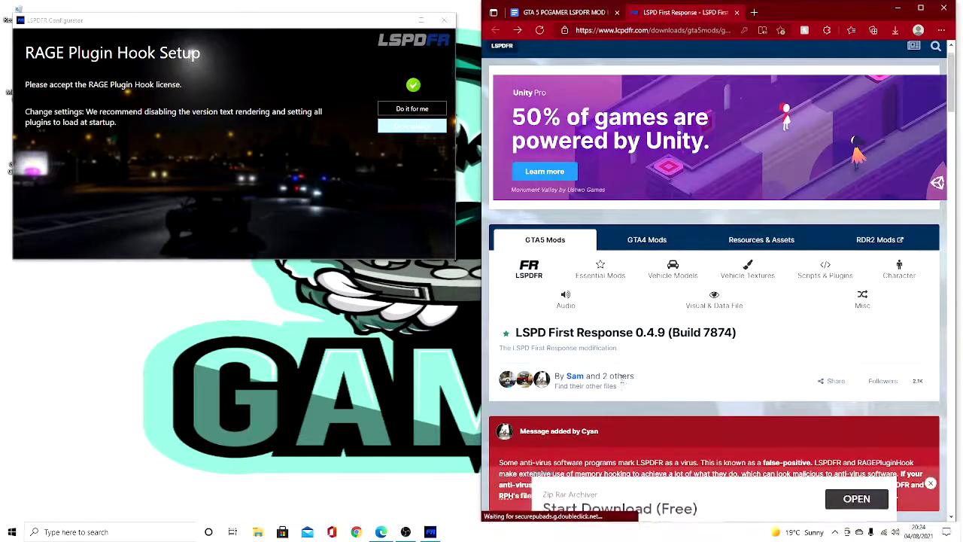
Browse the other files posted by the mod's lead author and return to the LSPD First Response page
click(599, 388)
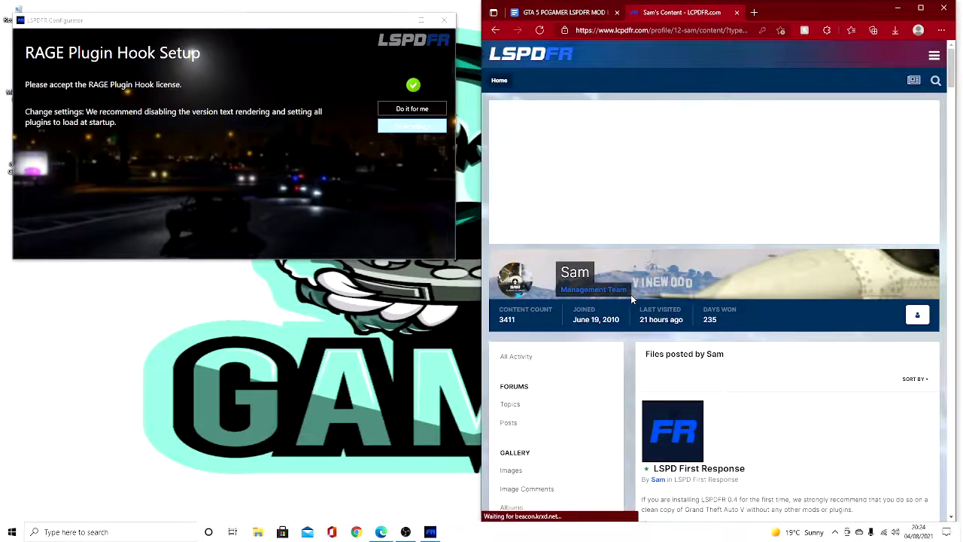
scroll(690, 362, down, 4)
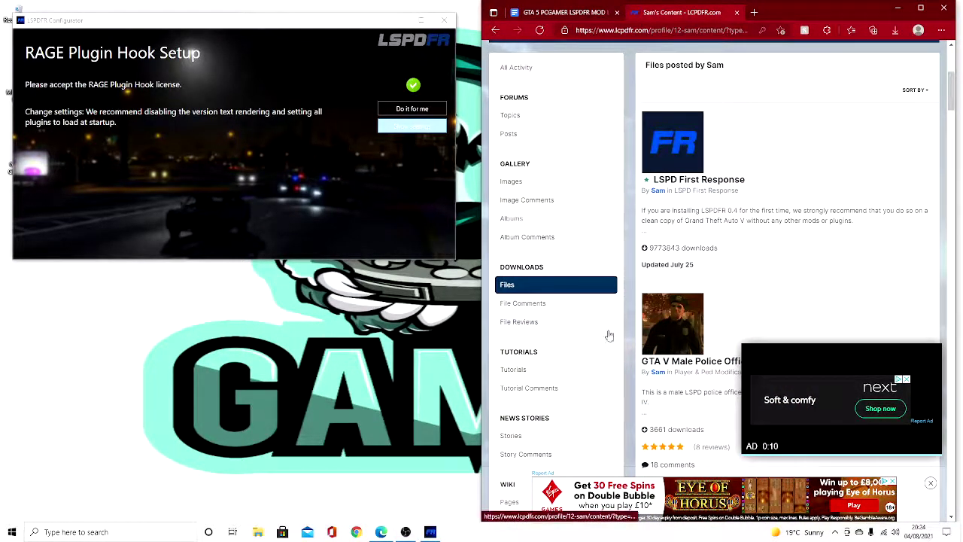
scroll(613, 337, down, 3)
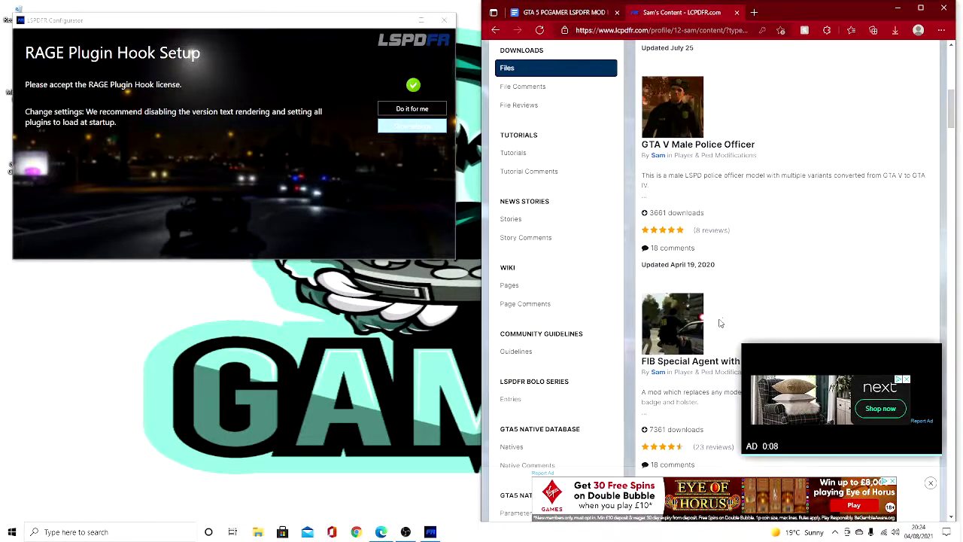
scroll(717, 339, down, 2)
scroll(778, 250, down, 1)
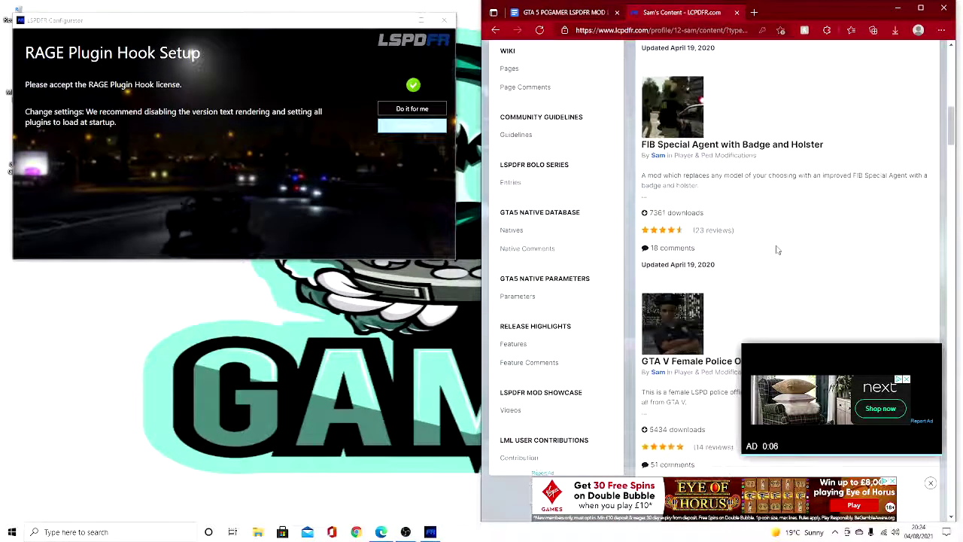
scroll(778, 250, down, 4)
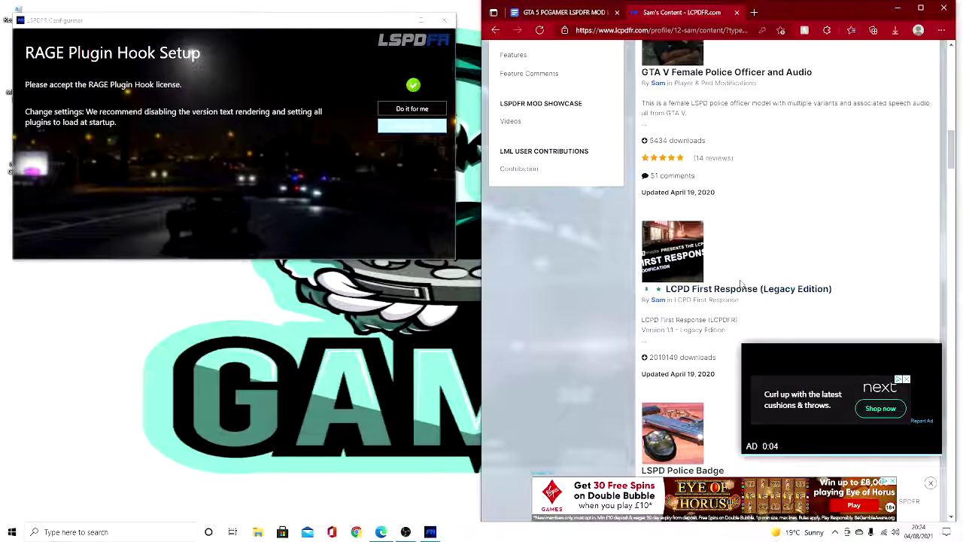
scroll(742, 283, down, 1)
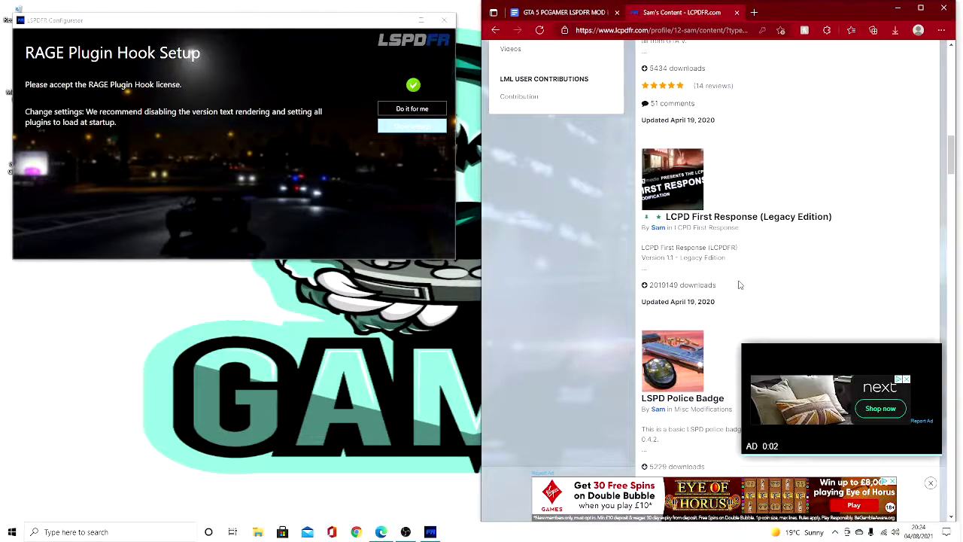
scroll(738, 282, down, 1)
scroll(738, 282, up, 4)
scroll(741, 301, down, 2)
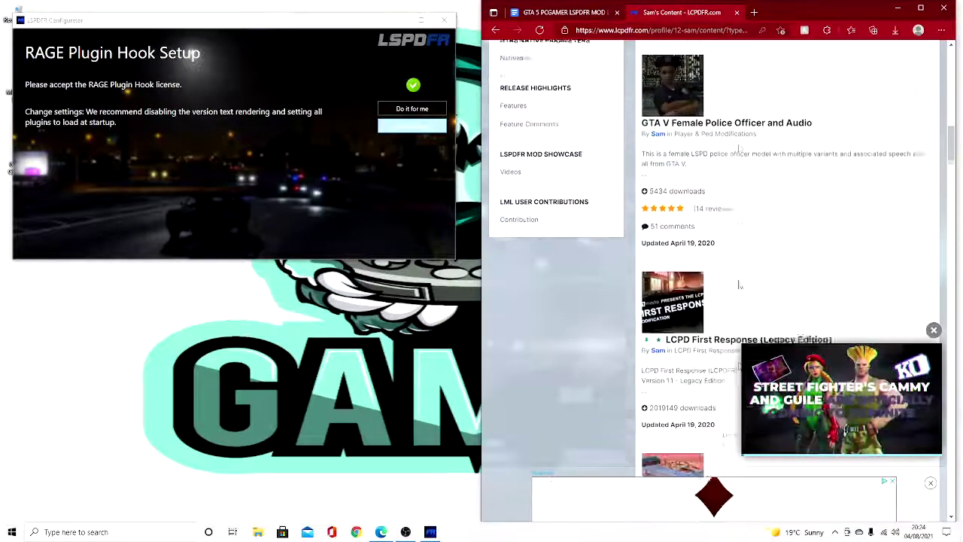
scroll(740, 294, up, 6)
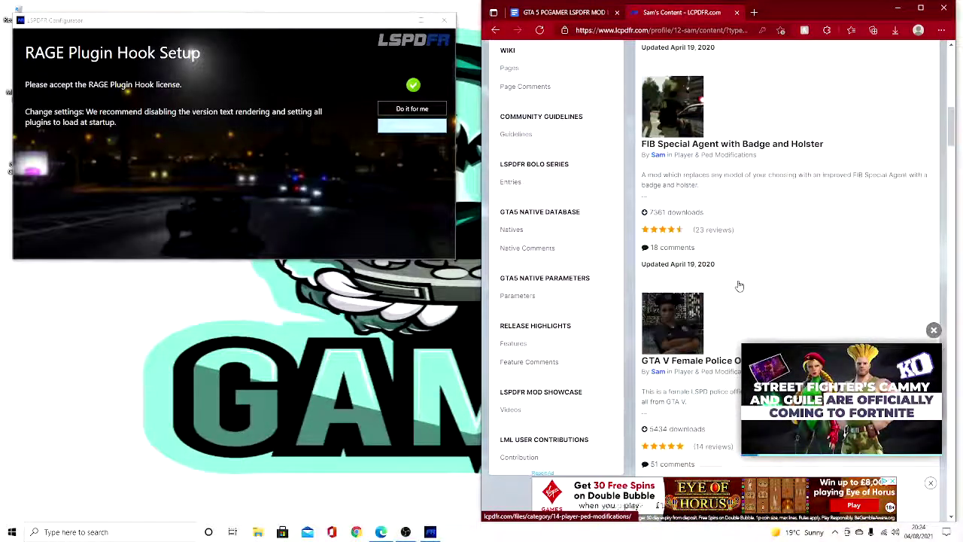
scroll(740, 286, up, 7)
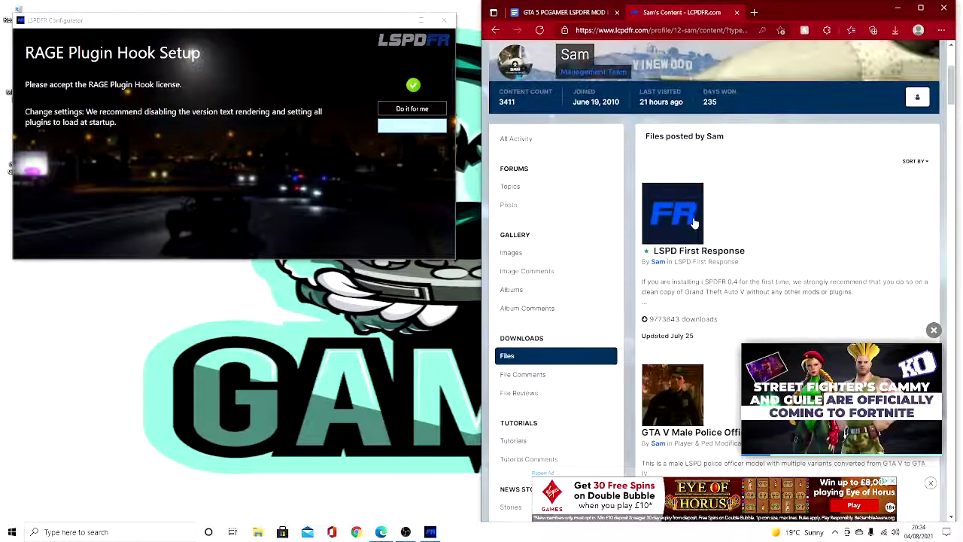
click(494, 32)
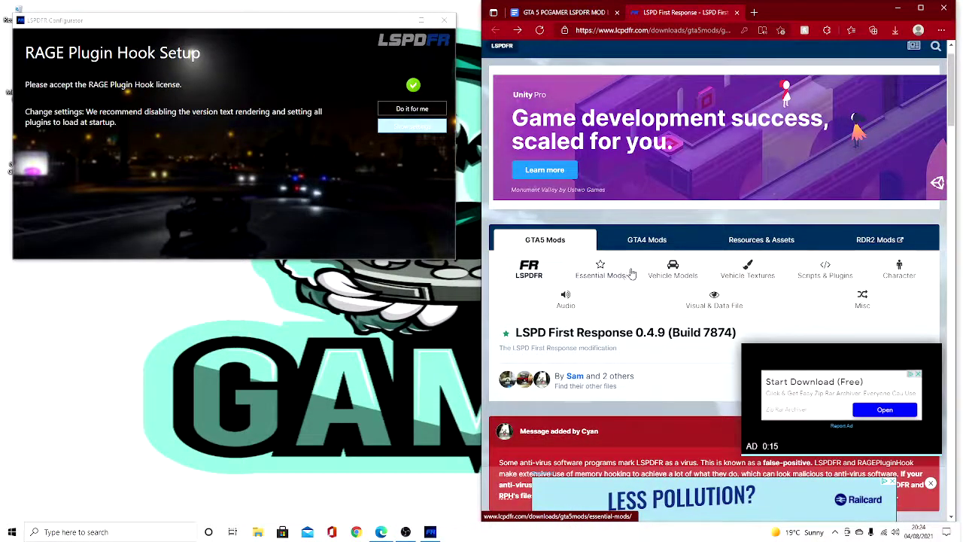
Open the Scripts & Plugins category of the GTA5 mods and dismiss the advertisements covering the list
click(823, 269)
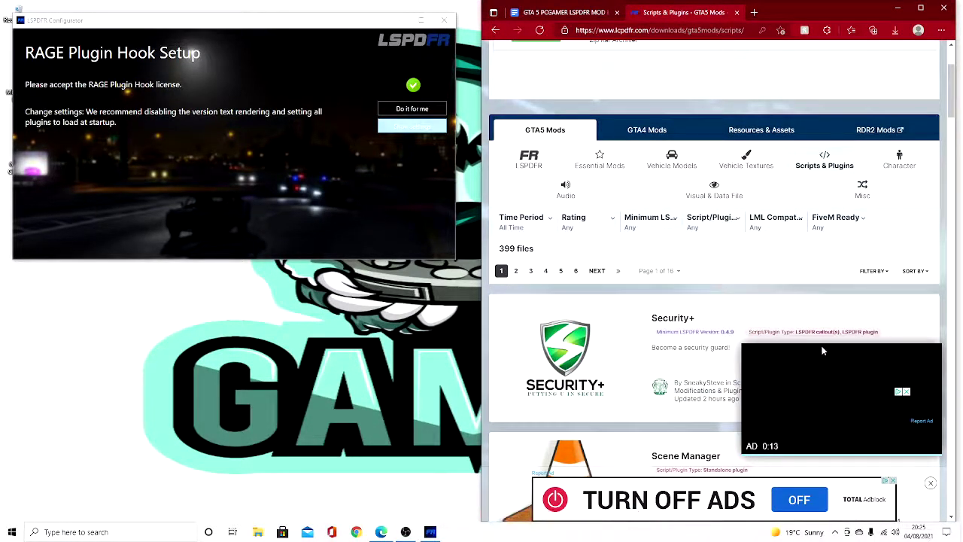
click(907, 392)
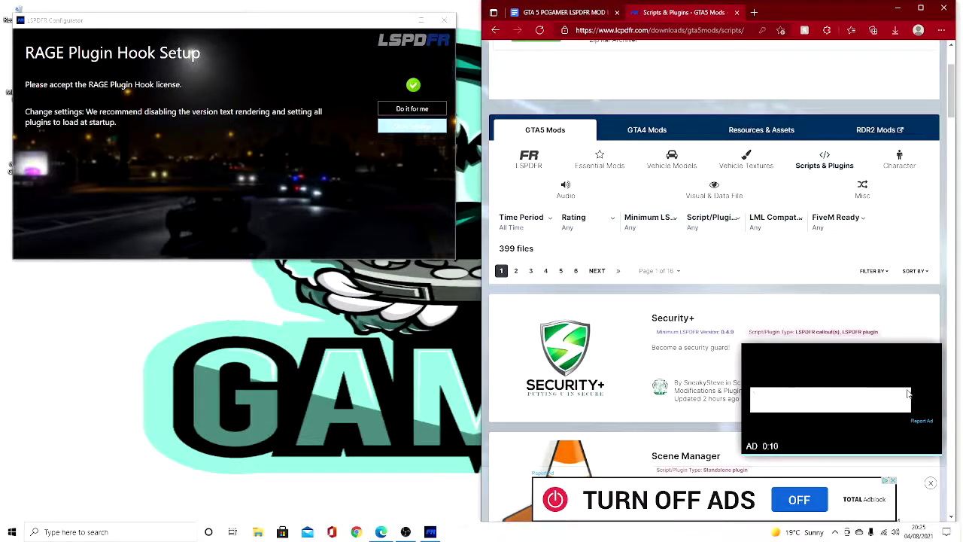
click(892, 480)
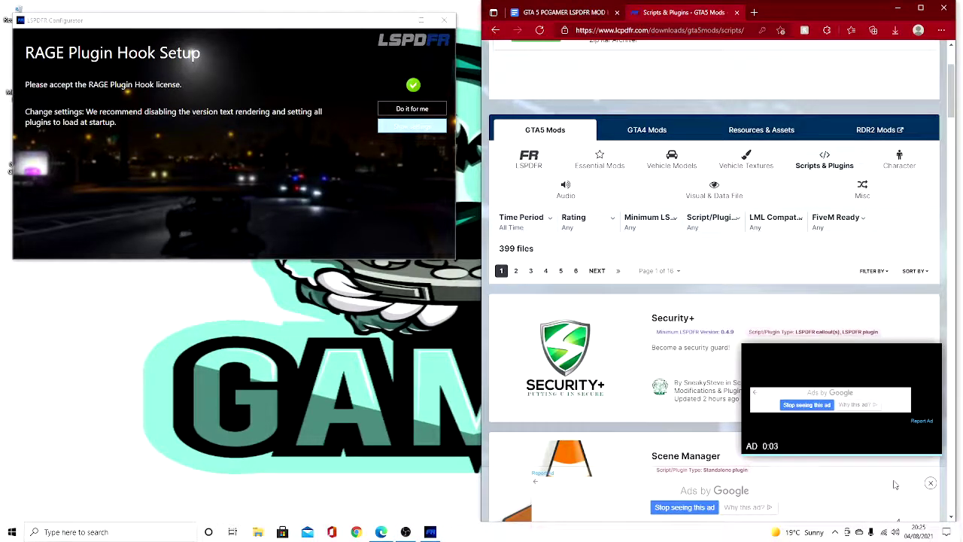
click(931, 484)
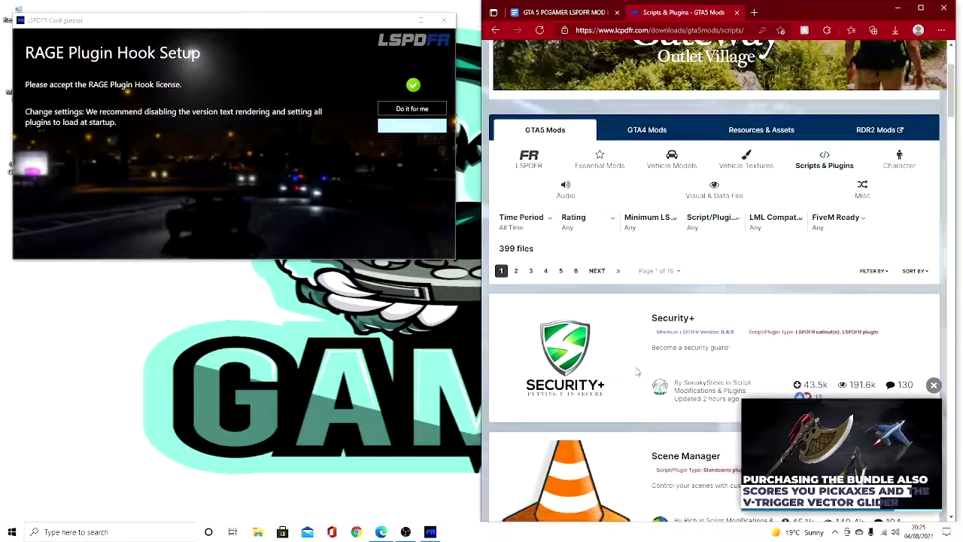
Browse the Scripts & Plugins list for LSPDFR callout packs and plugins, and switch back to the LSPDFR Configurator
scroll(692, 339, down, 2)
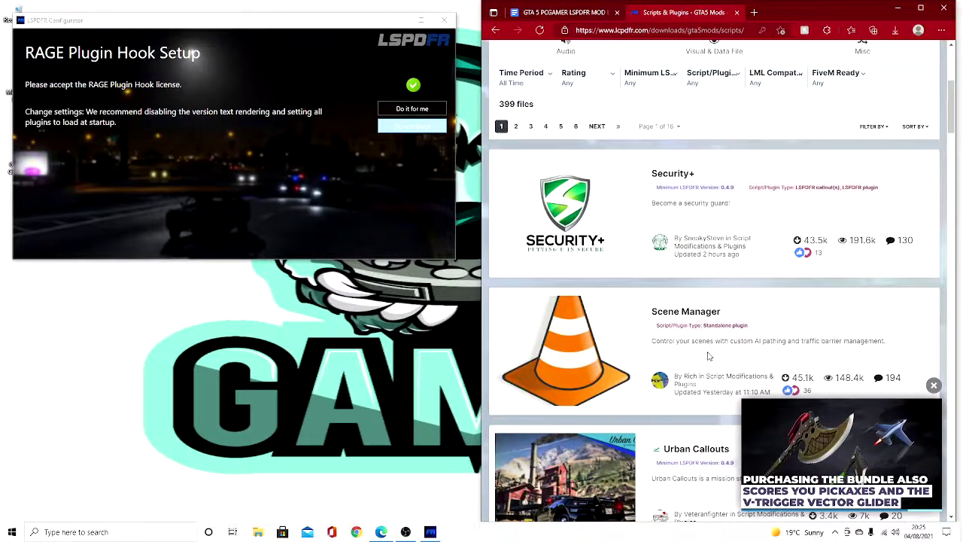
scroll(707, 356, down, 4)
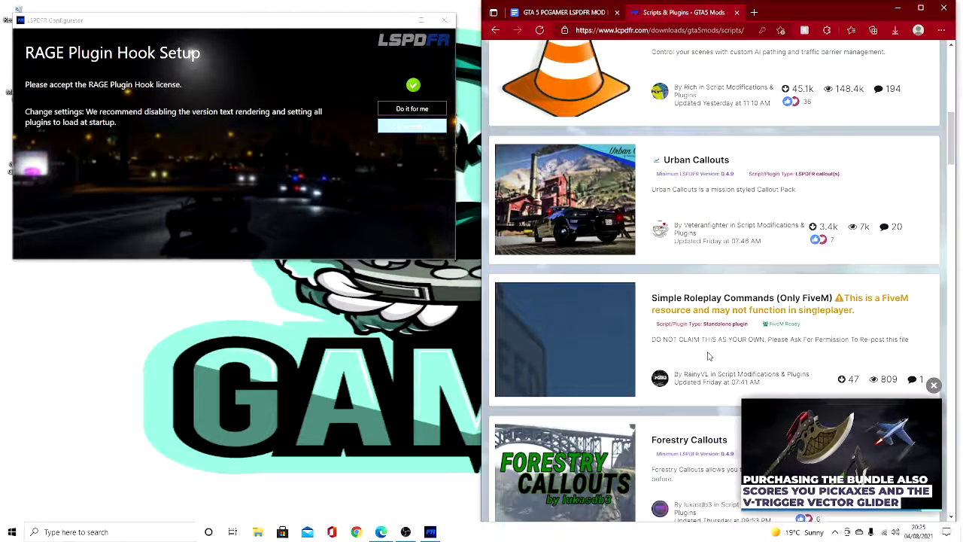
scroll(707, 356, down, 4)
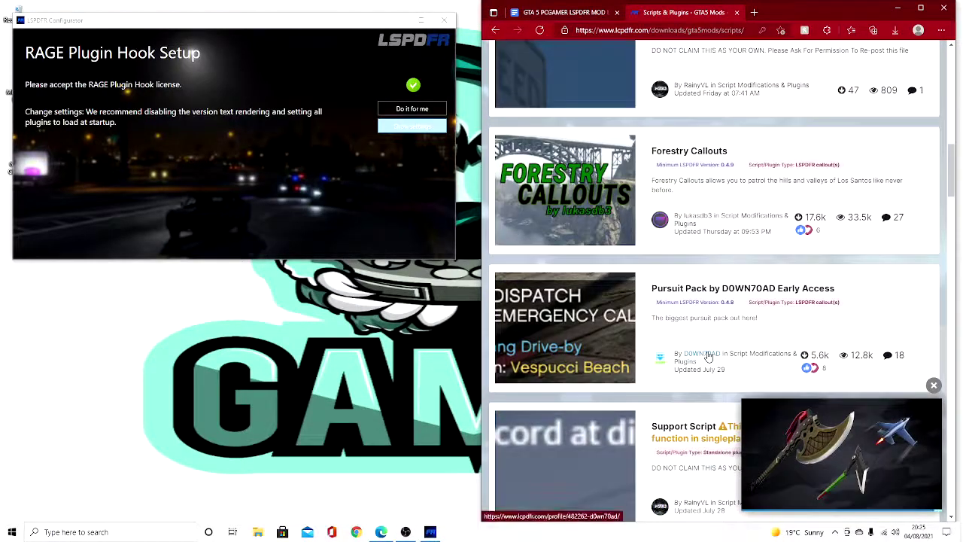
scroll(708, 356, up, 4)
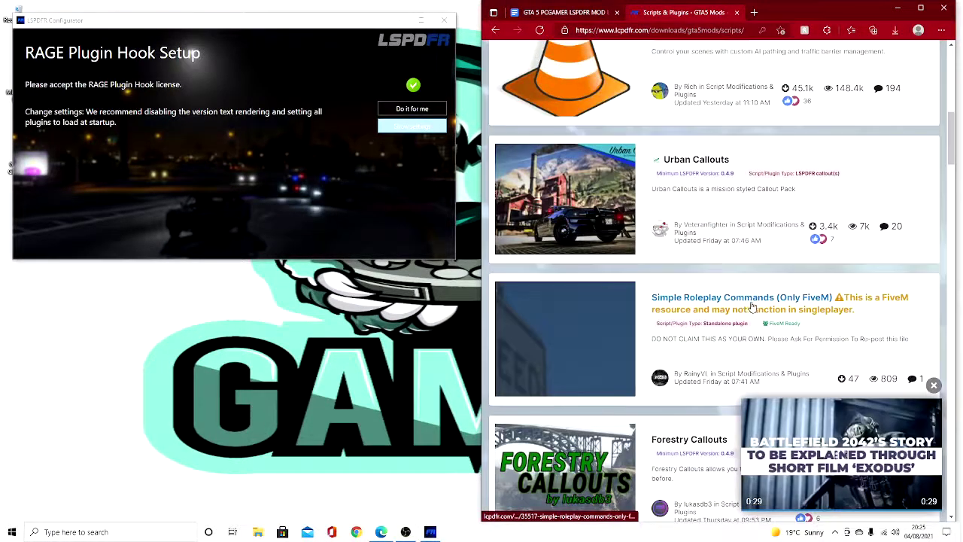
scroll(755, 331, down, 5)
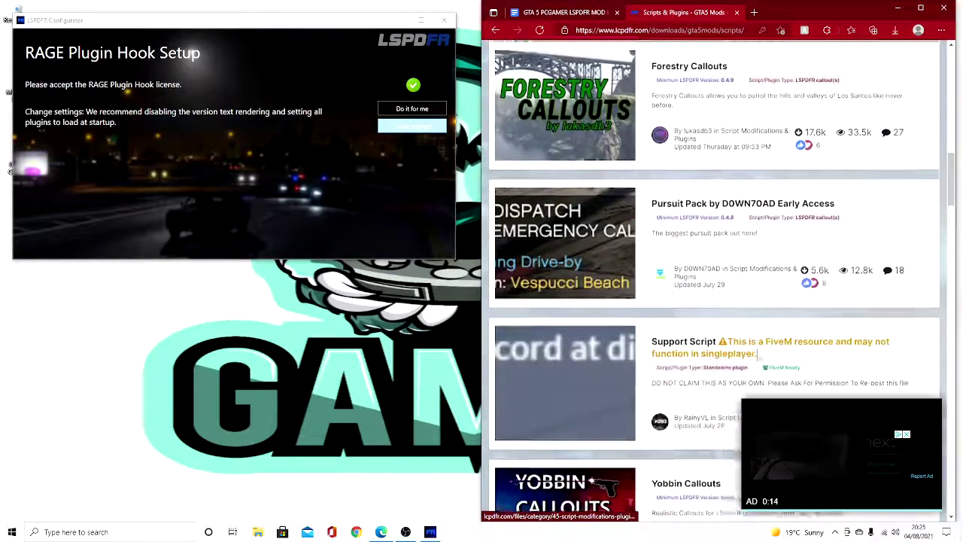
scroll(739, 310, down, 3)
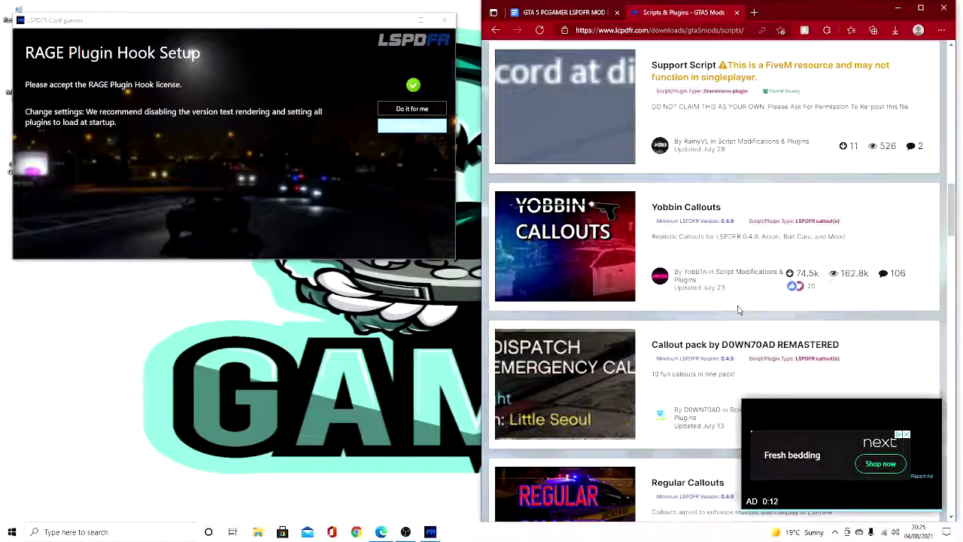
scroll(769, 292, down, 2)
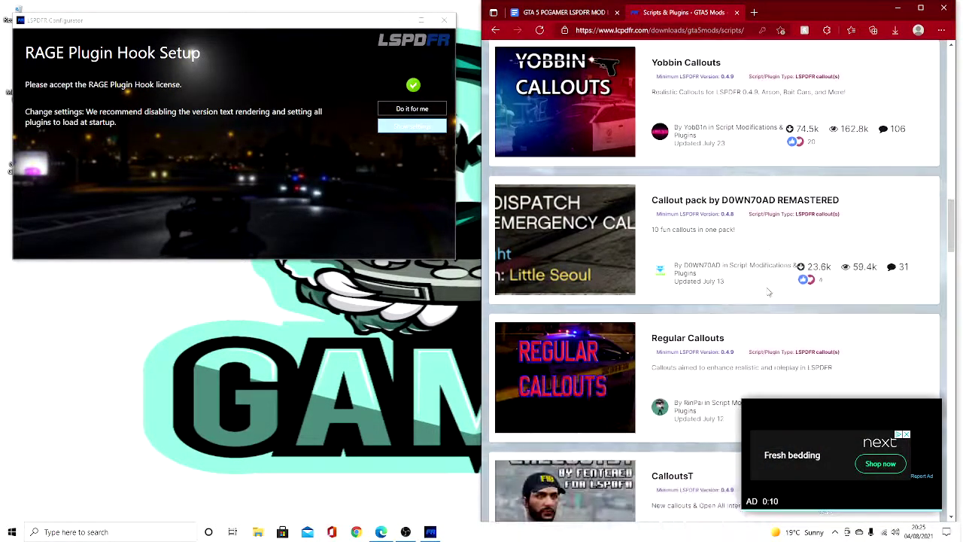
scroll(767, 283, down, 2)
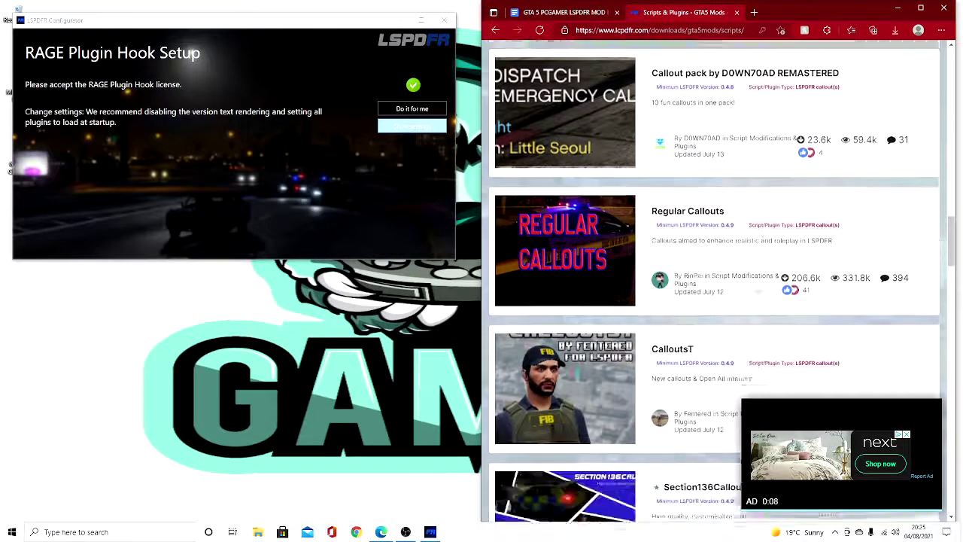
scroll(755, 294, down, 5)
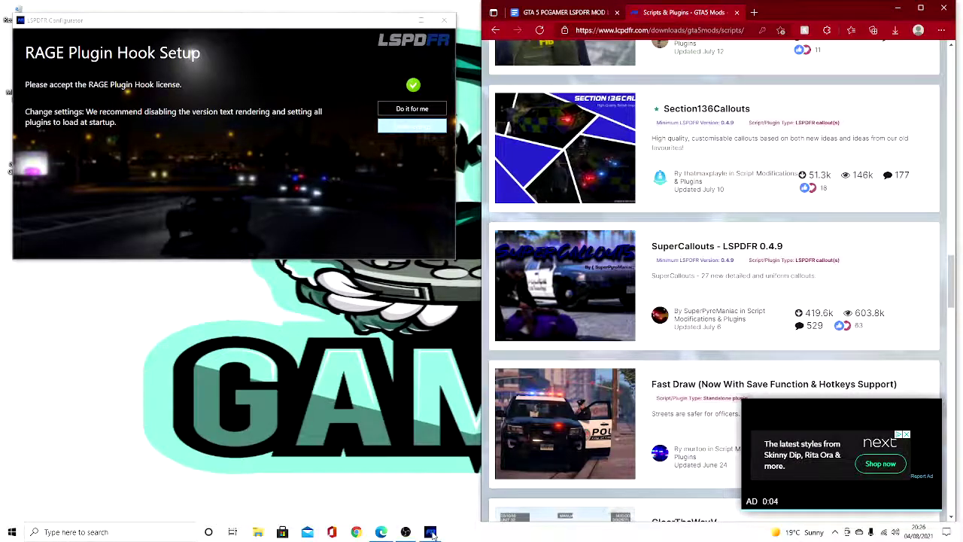
click(432, 489)
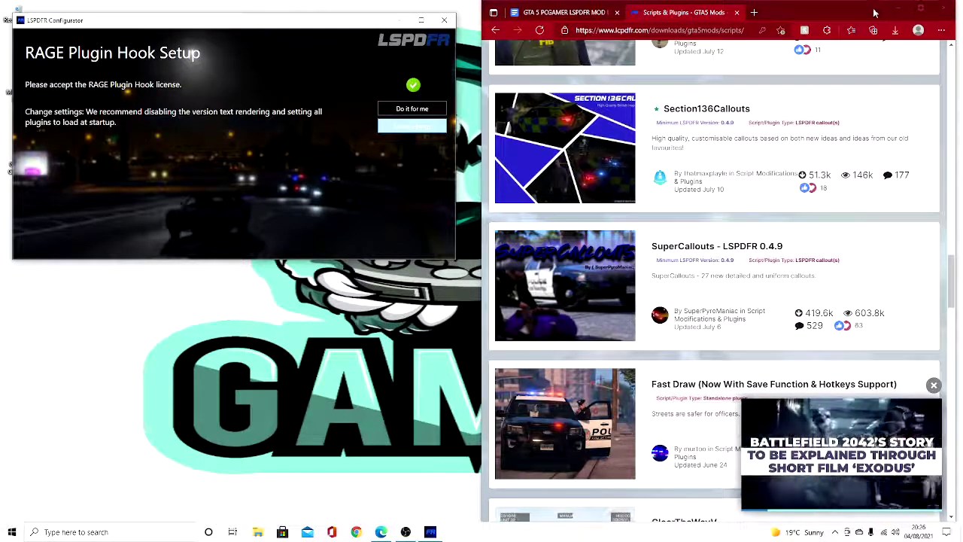
Put the browser away, look through the Grand Theft Auto V folder's files in File Explorer down to RAGEPluginHook, and close the folder
click(898, 8)
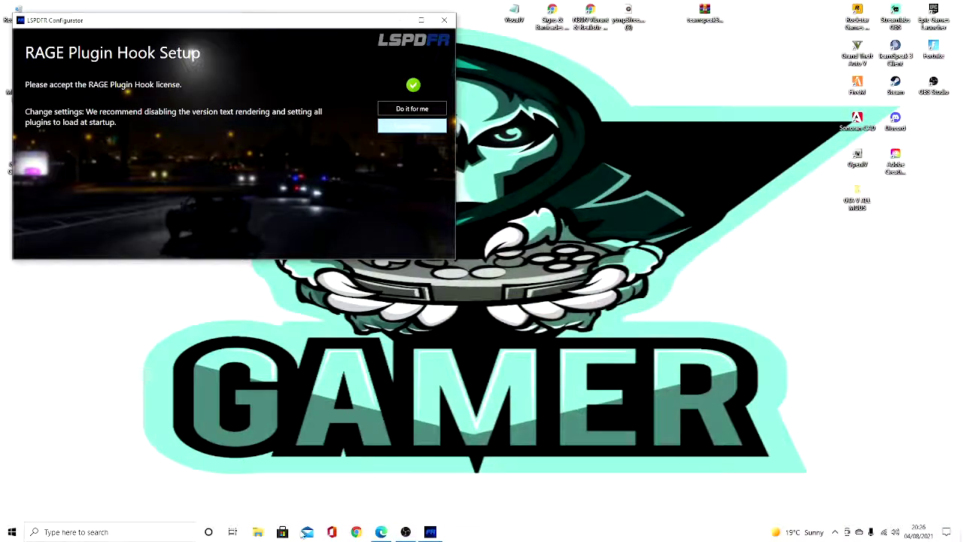
click(262, 535)
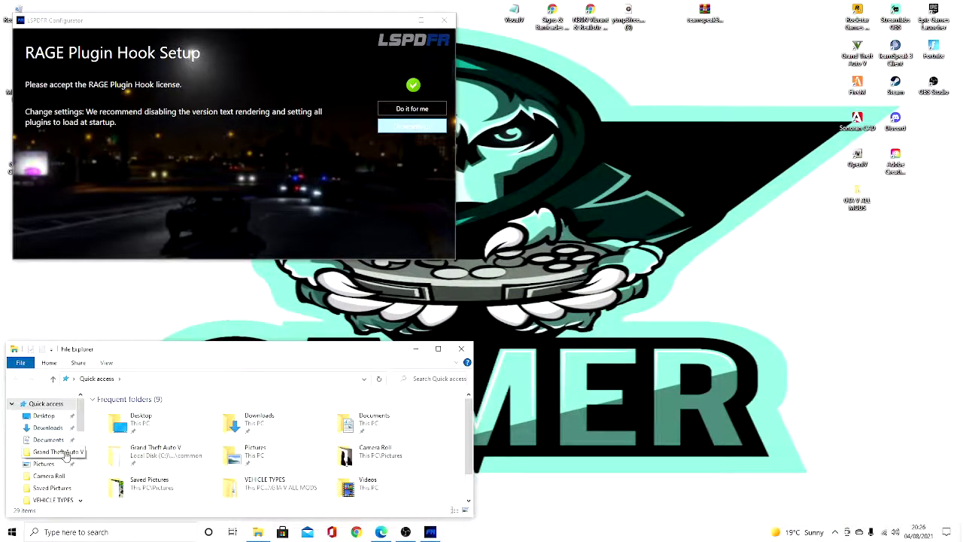
click(64, 453)
drag(216, 353, 580, 281)
drag(536, 446, 536, 527)
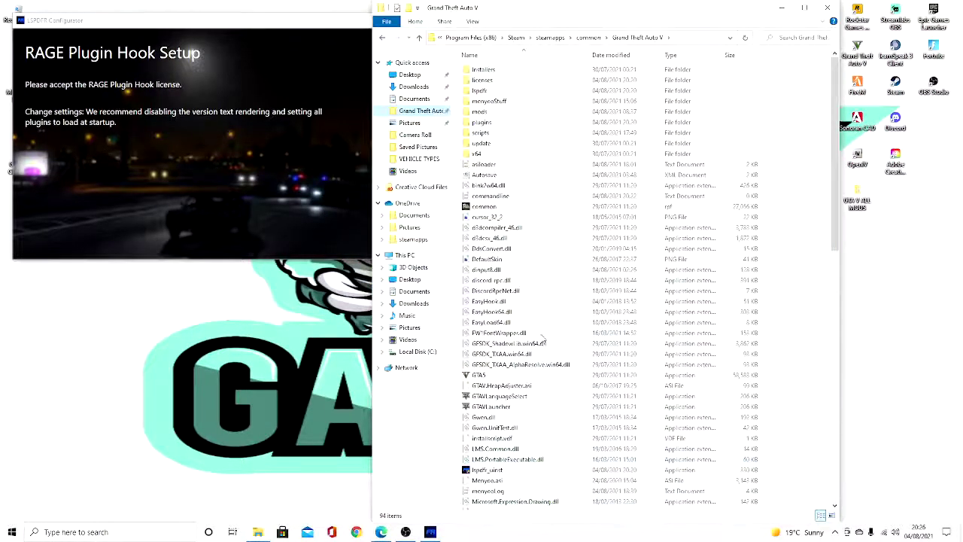
scroll(546, 388, down, 7)
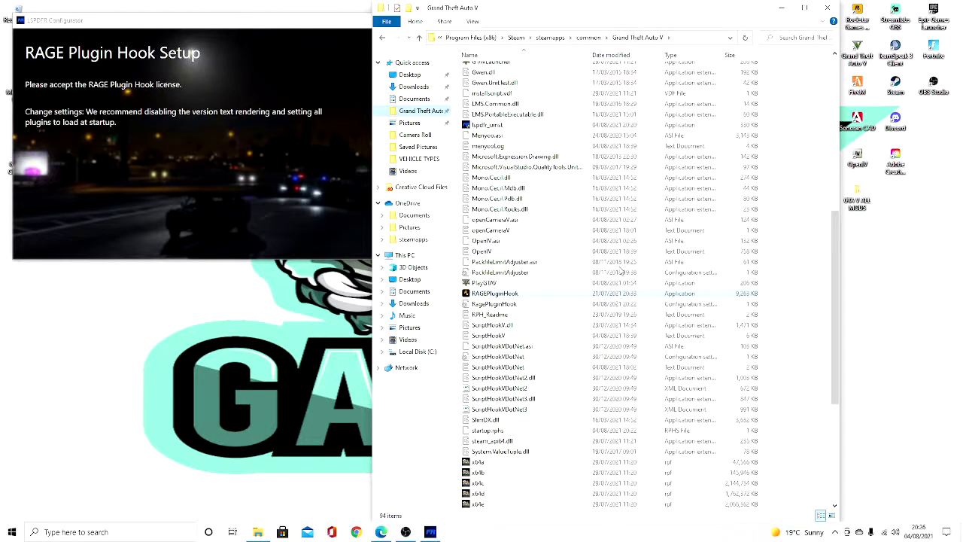
click(829, 9)
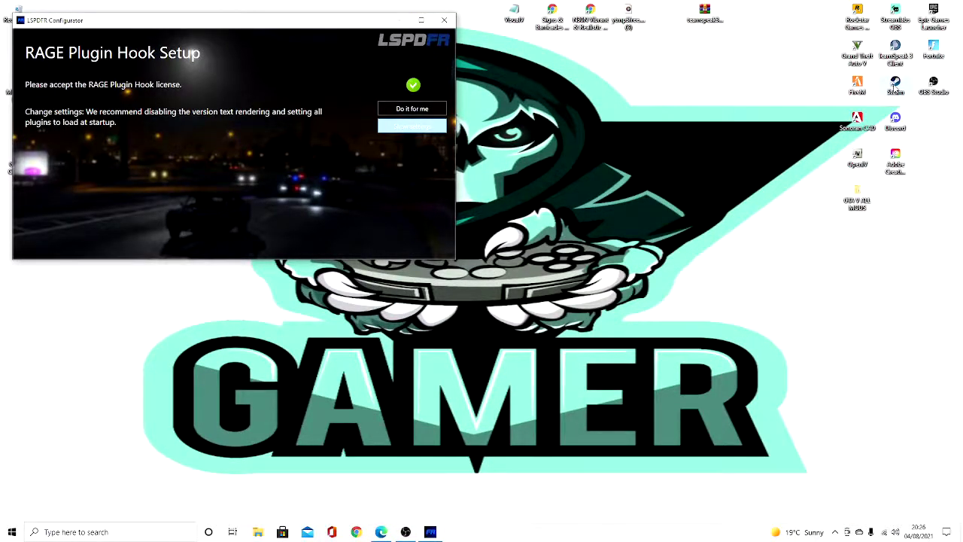
Launch Steam and open the game library
click(897, 87)
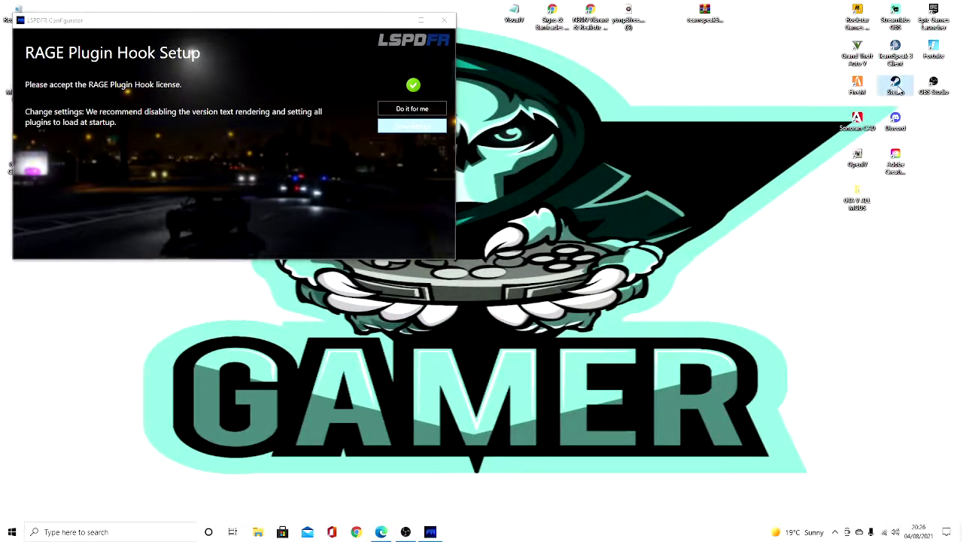
double_click(897, 88)
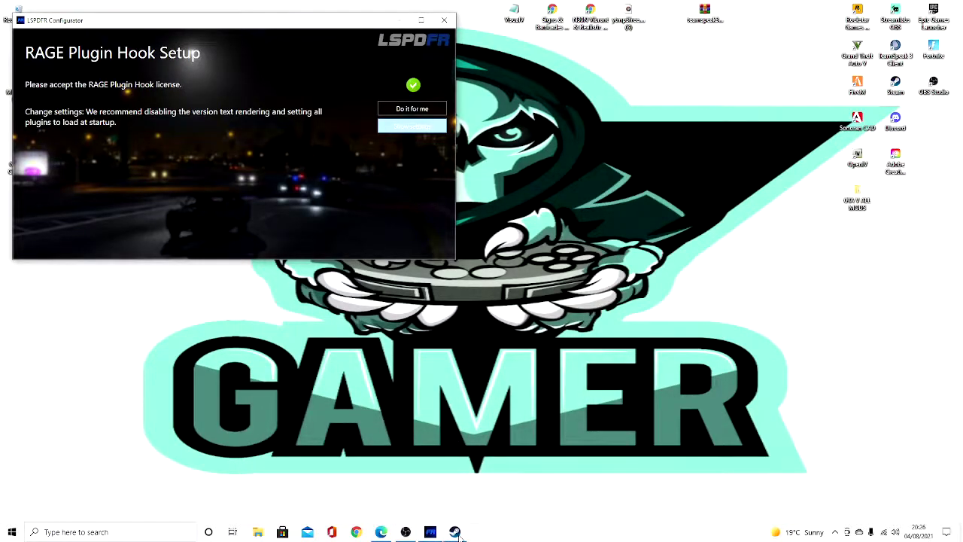
click(455, 532)
mouse_move(273, 74)
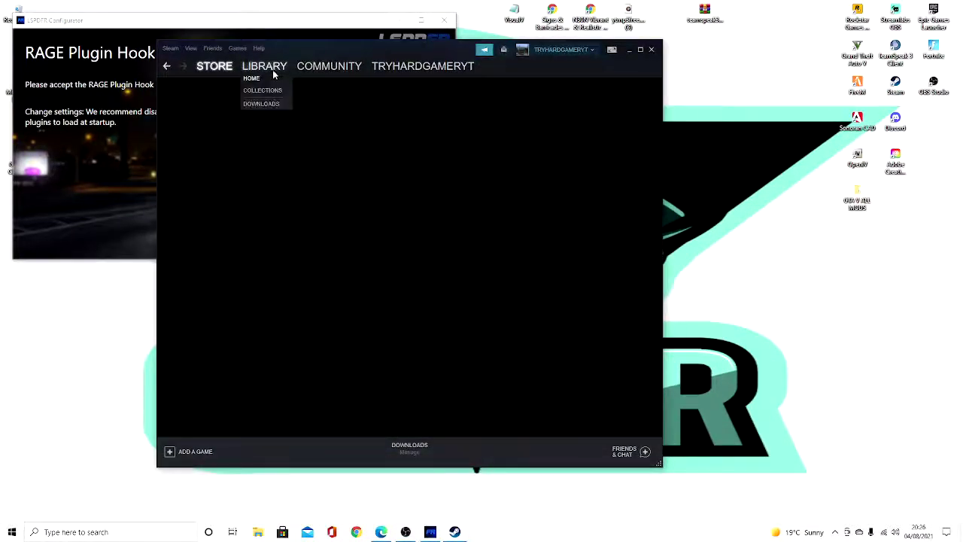
click(276, 69)
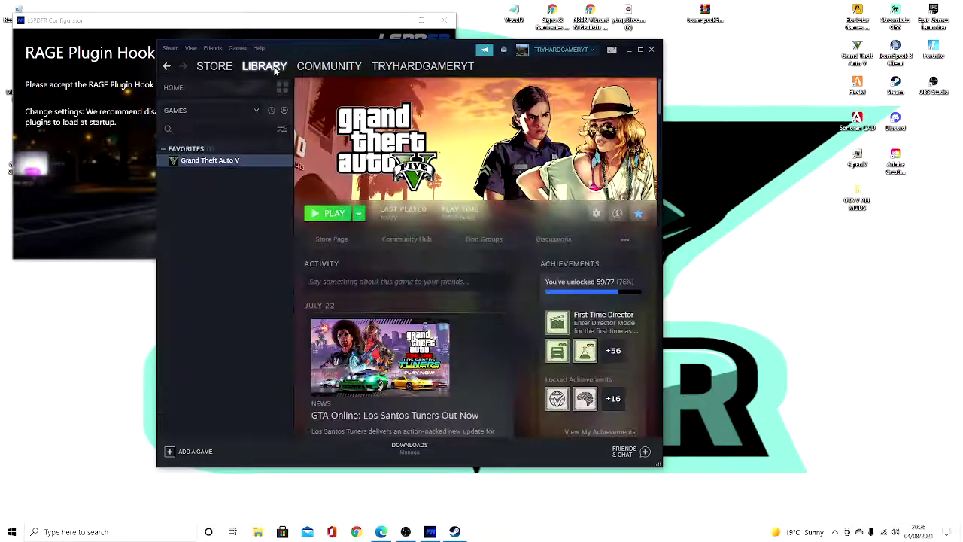
Review the Local Files options in Grand Theft Auto V's properties, including the file integrity check, then close them and minimize Steam
click(235, 162)
right_click(236, 161)
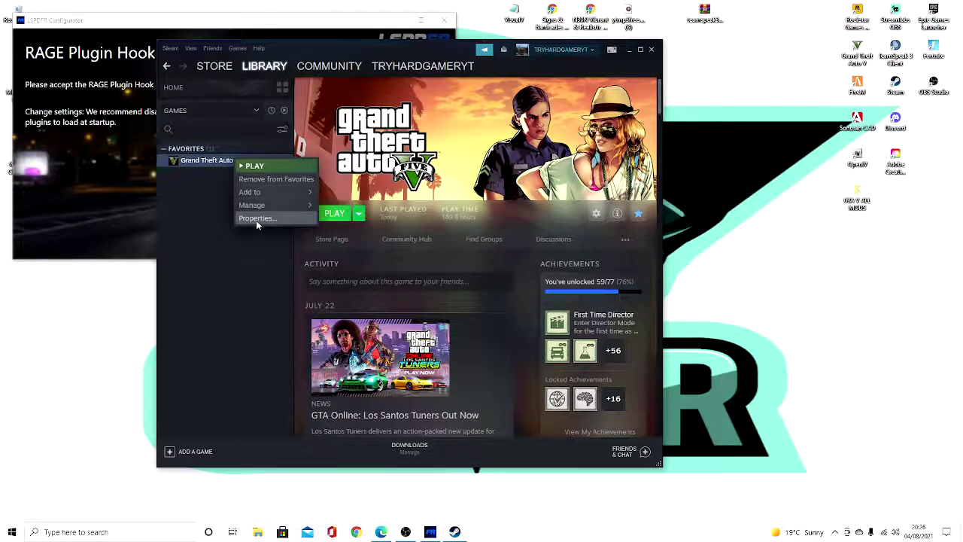
click(257, 218)
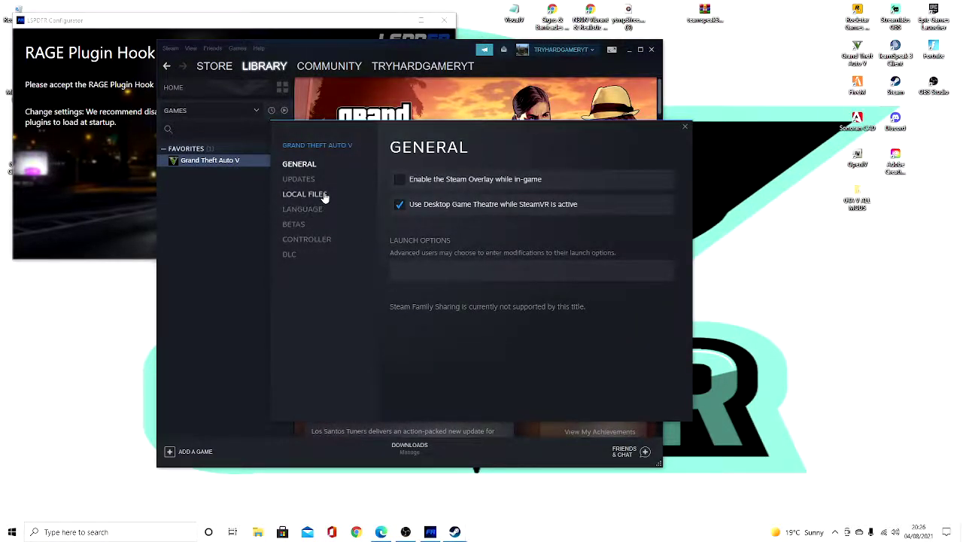
click(305, 194)
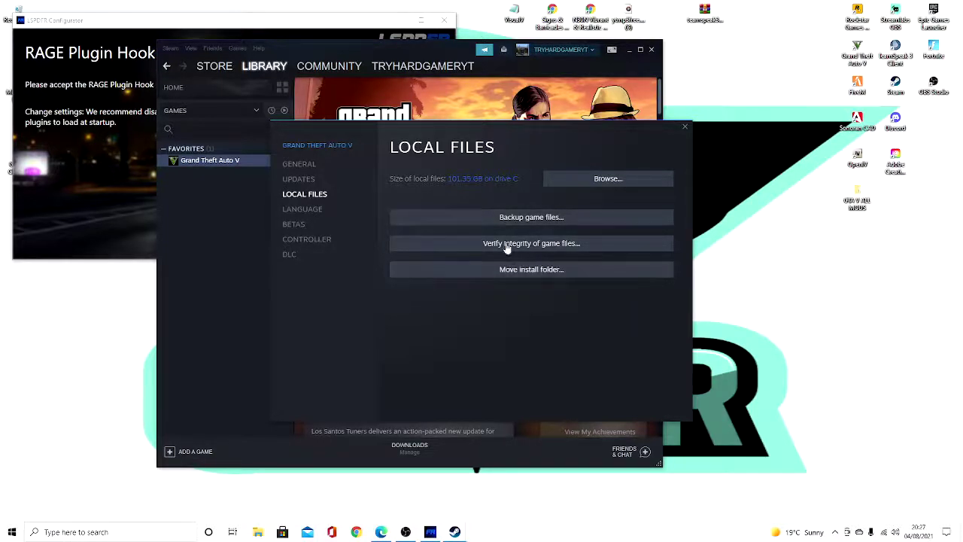
click(685, 128)
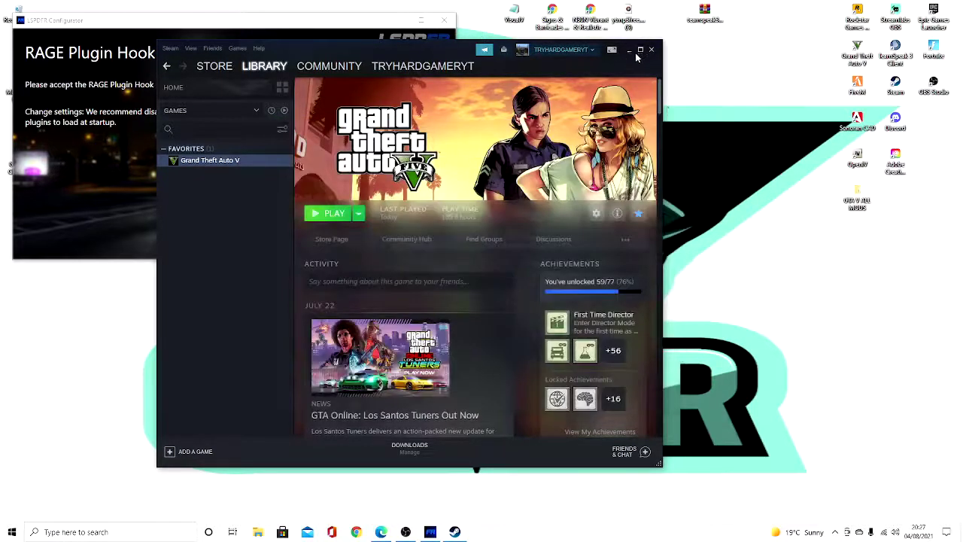
click(629, 50)
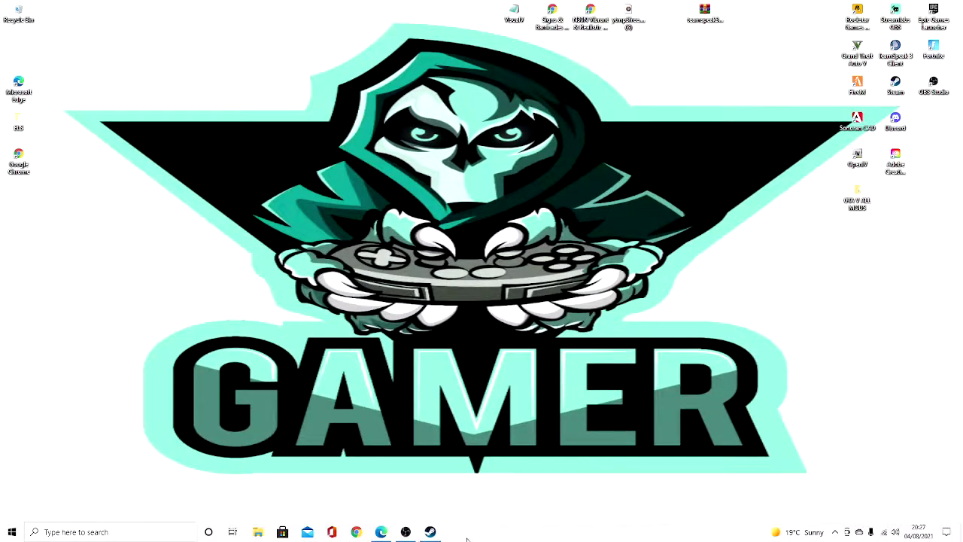
mouse_move(430, 531)
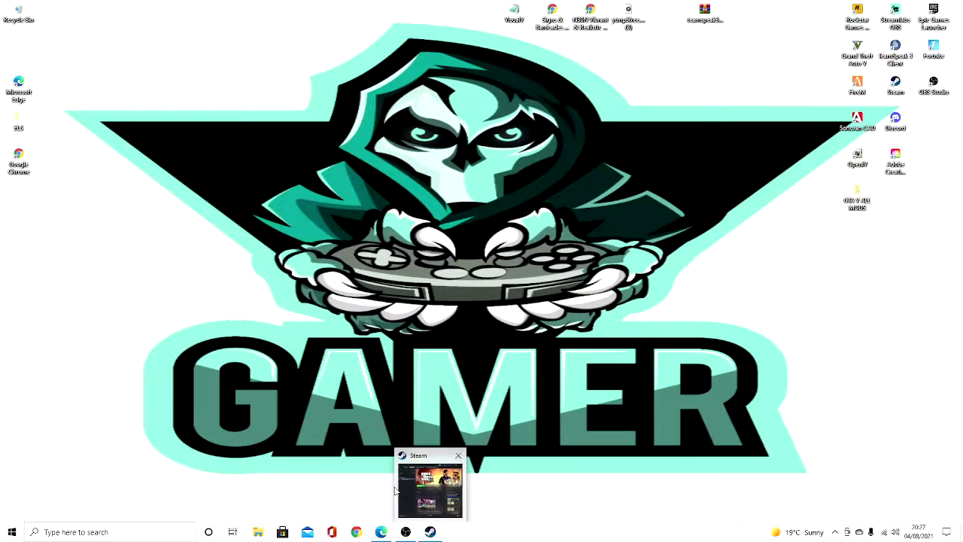